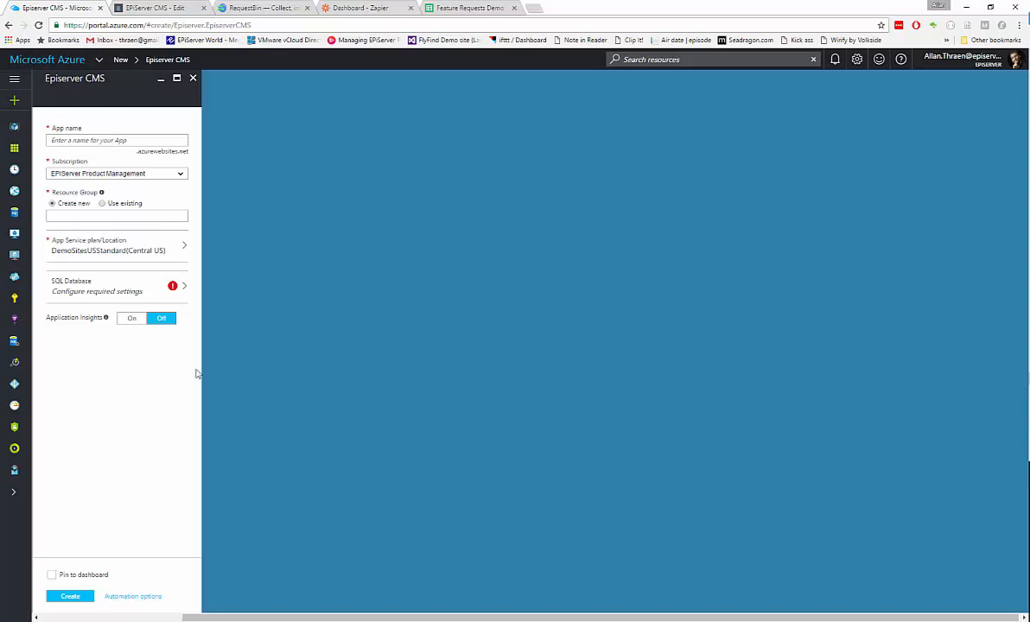
Step: Switch to Episerver CMS and open the Feature Request form block on the Start page for editing
left_click(138, 7)
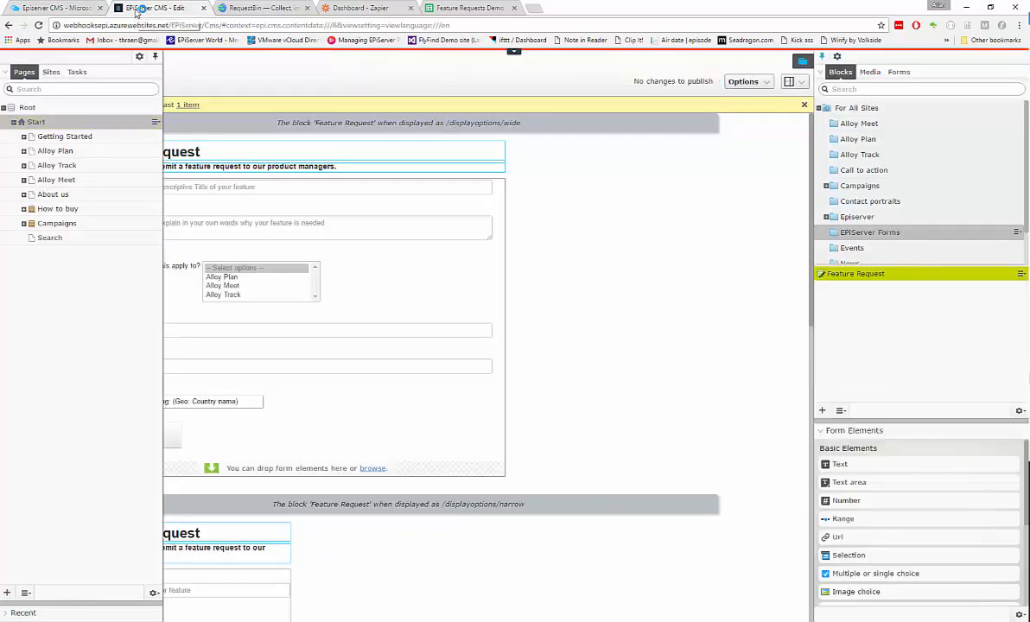
left_click(44, 123)
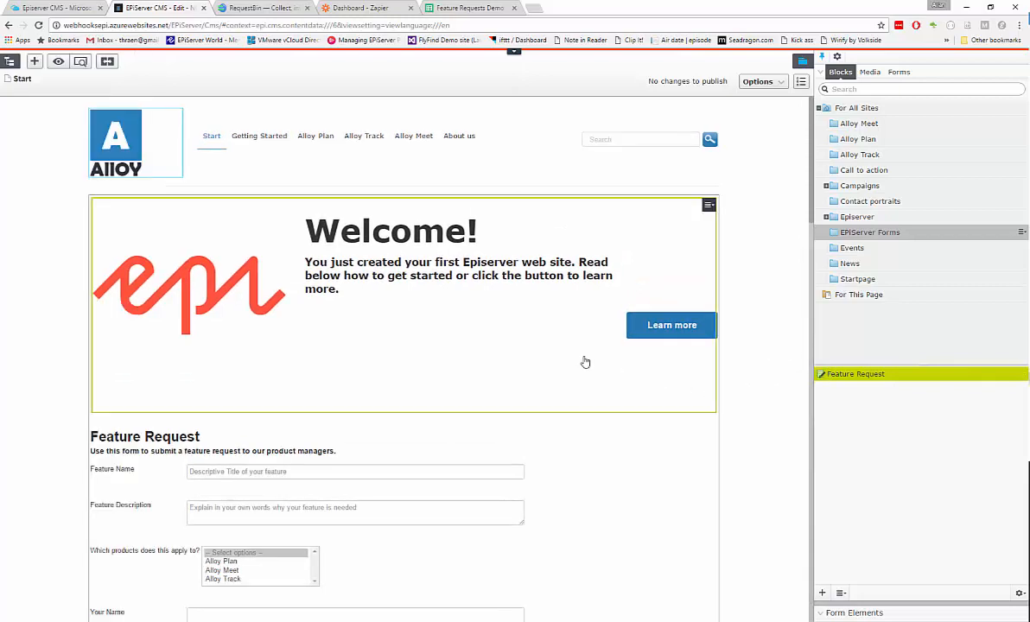
scroll(586, 361, "down", 2)
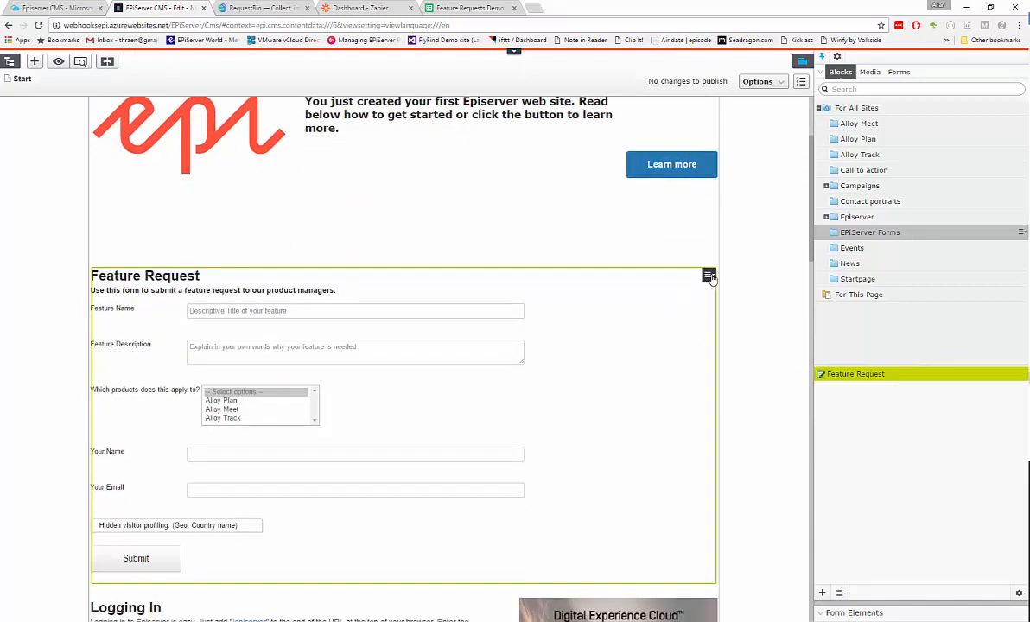
left_click(709, 276)
left_click(722, 294)
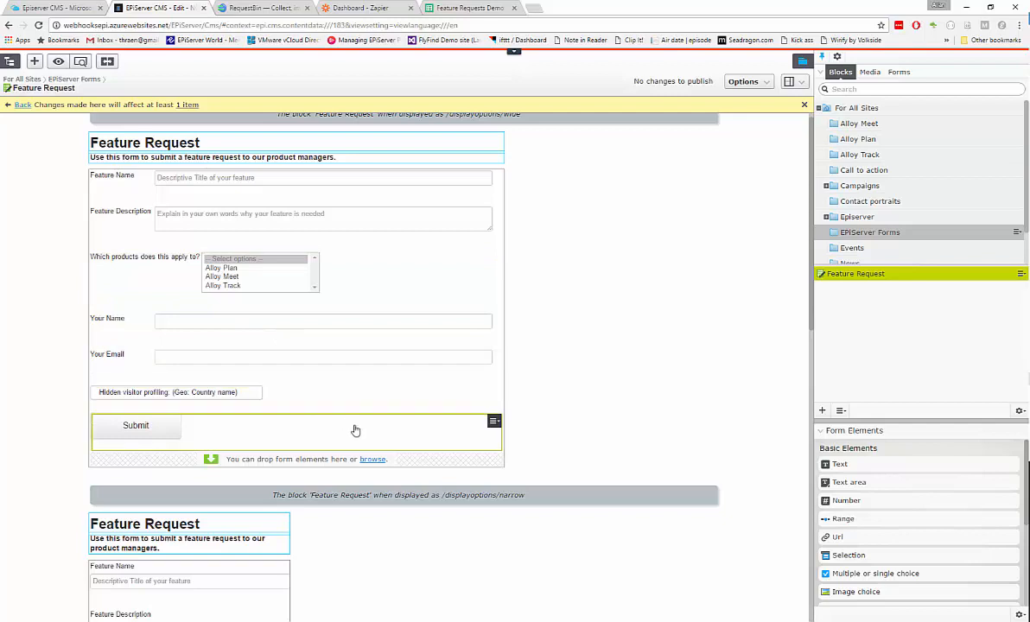
Step: Show all properties of the Feature Request form and disable storing form submissions in its settings
left_click(802, 83)
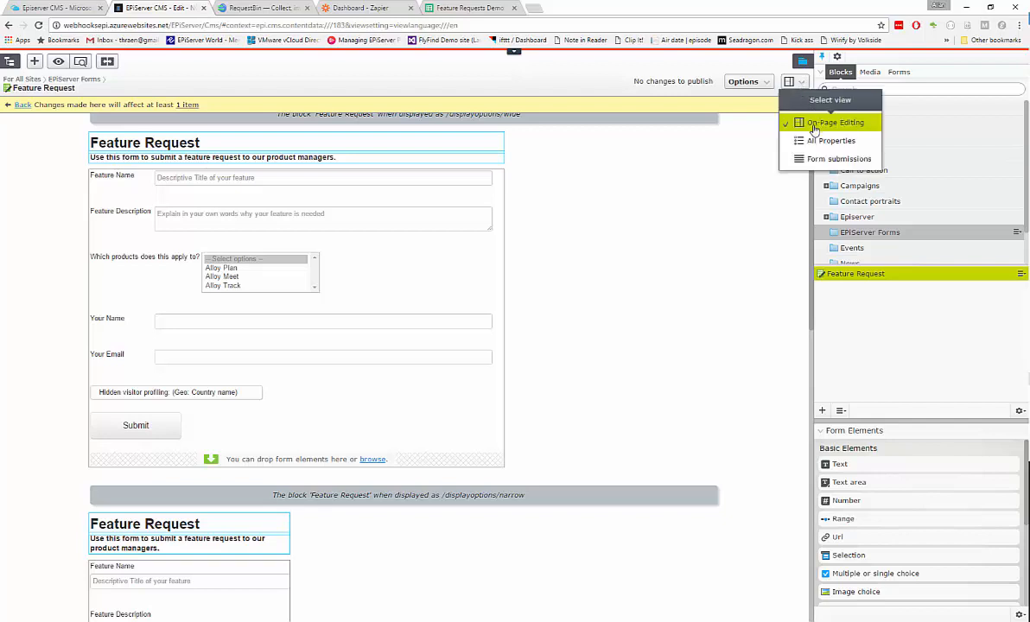
left_click(760, 138)
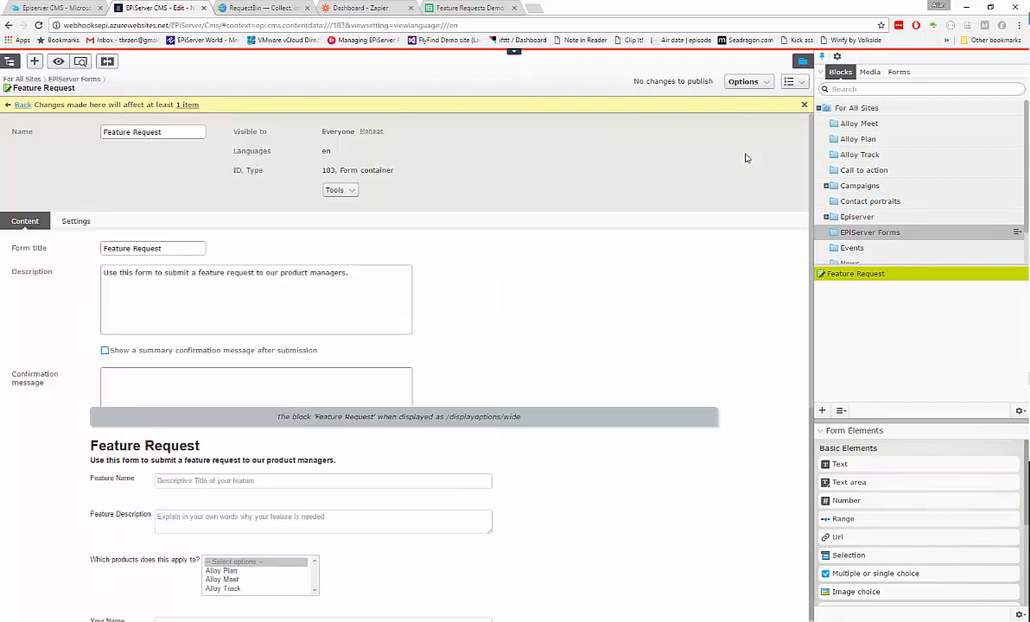
left_click(77, 225)
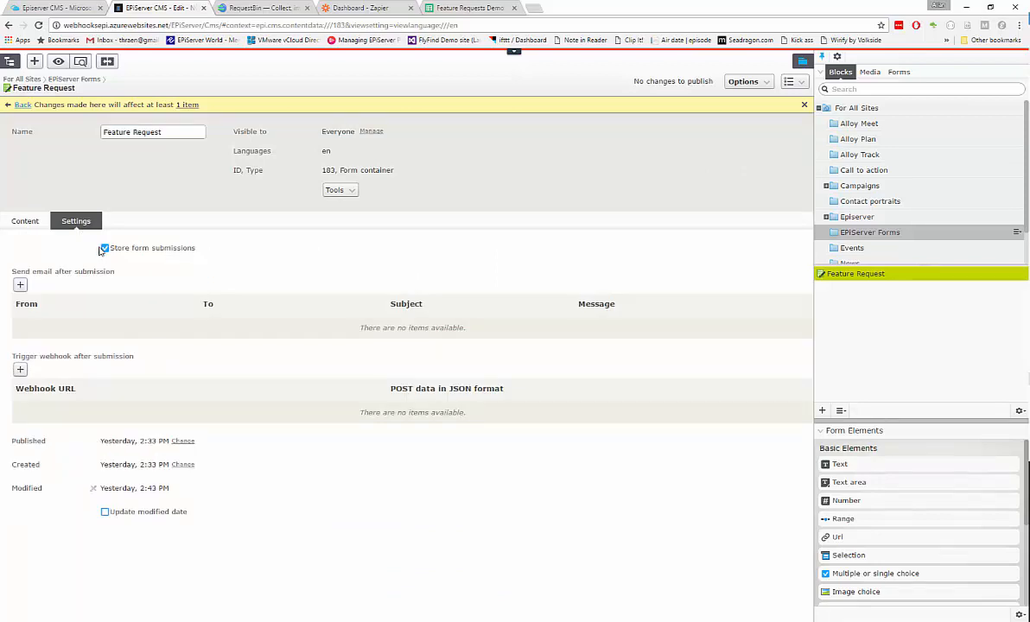
left_click(105, 248)
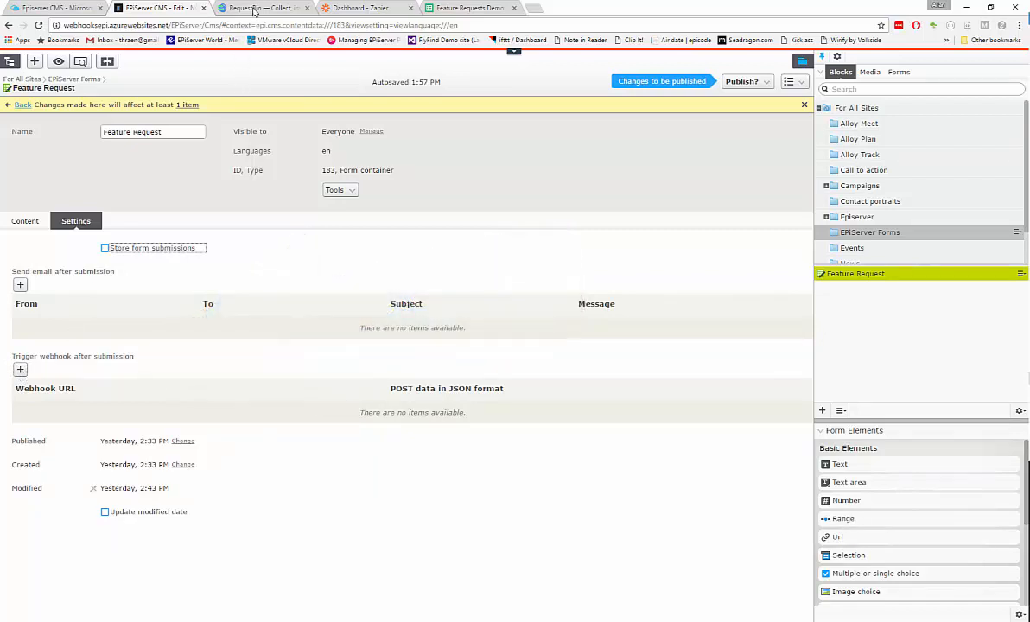
Step: Switch to RequestBin, create a new bin and copy its URL
left_click(255, 8)
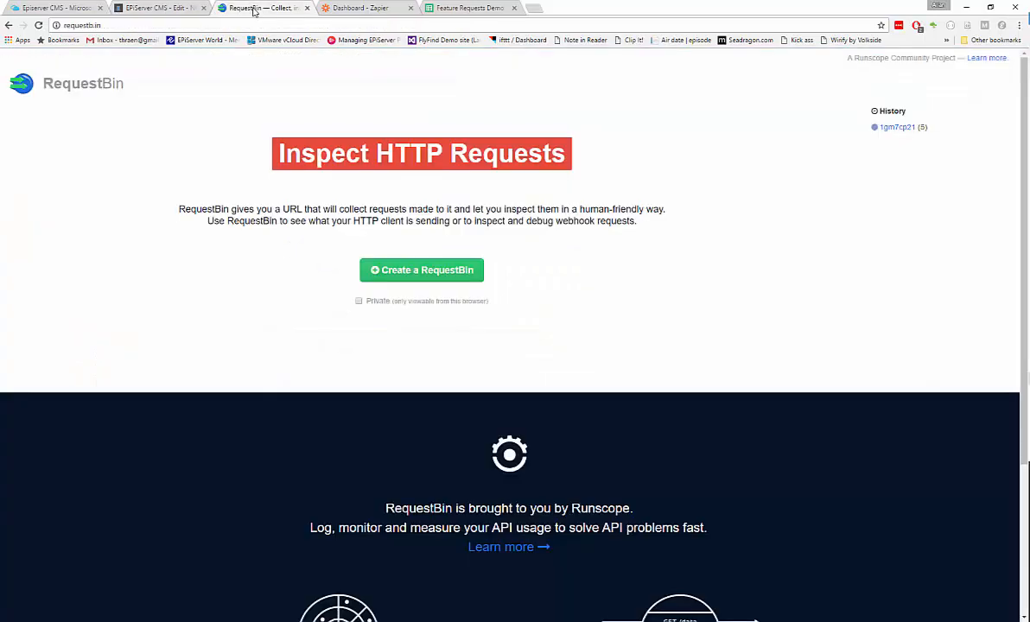
left_click(413, 271)
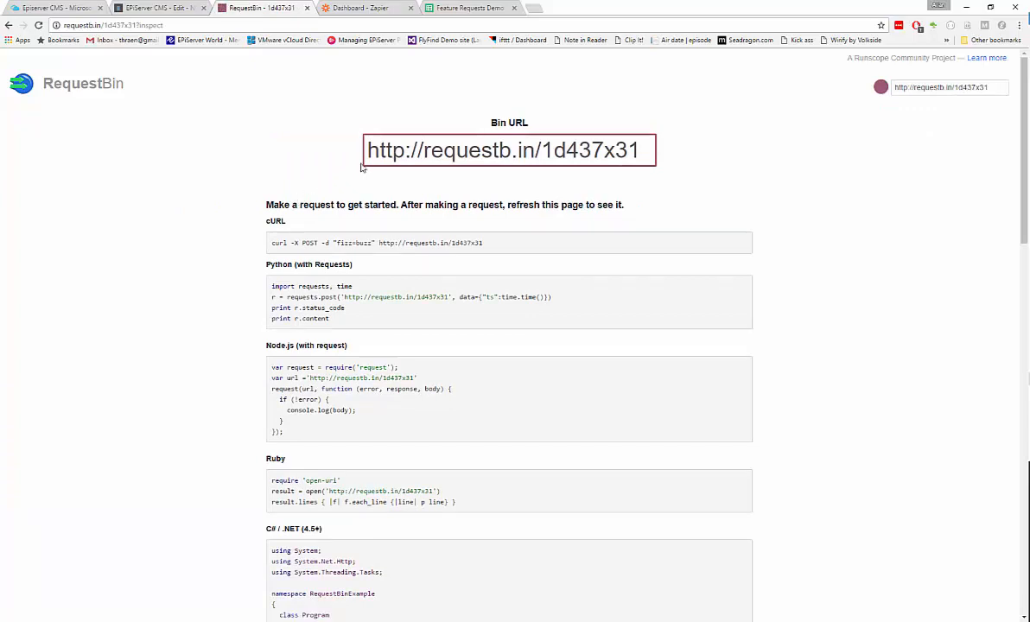
left_click_drag(585, 149, 370, 131)
key("ctrl+c")
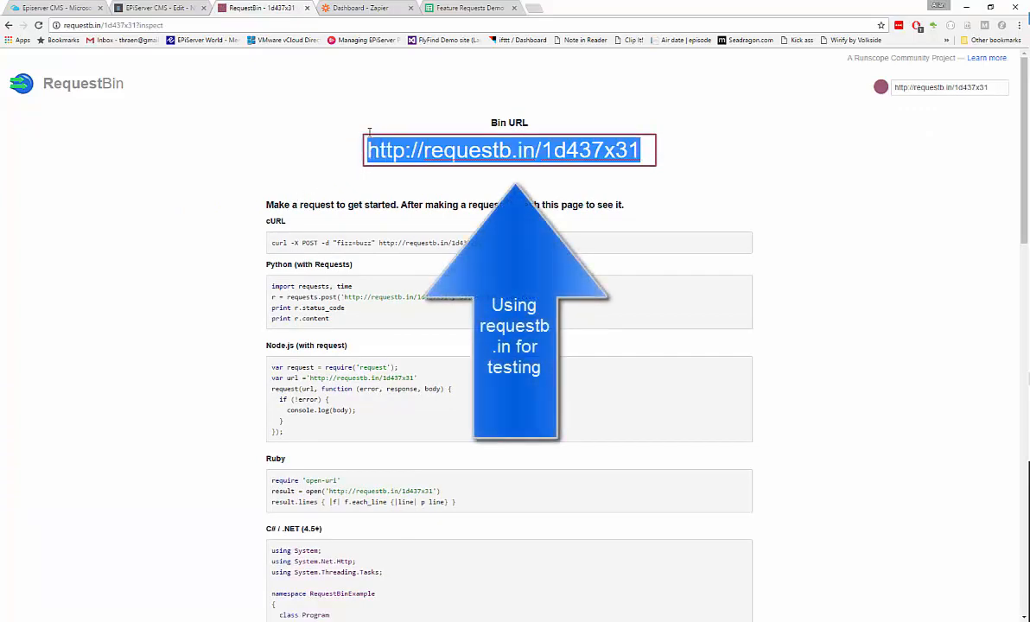
Step: Back in Episerver CMS, add a webhook with the copied RequestBin URL to the form, leaving JSON format off
left_click(146, 8)
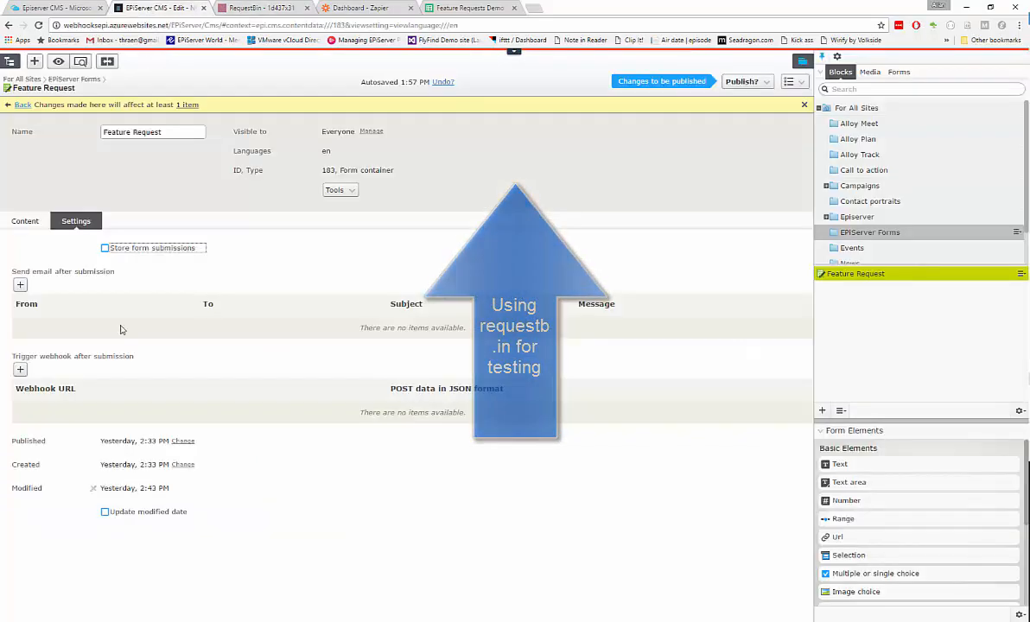
left_click(21, 369)
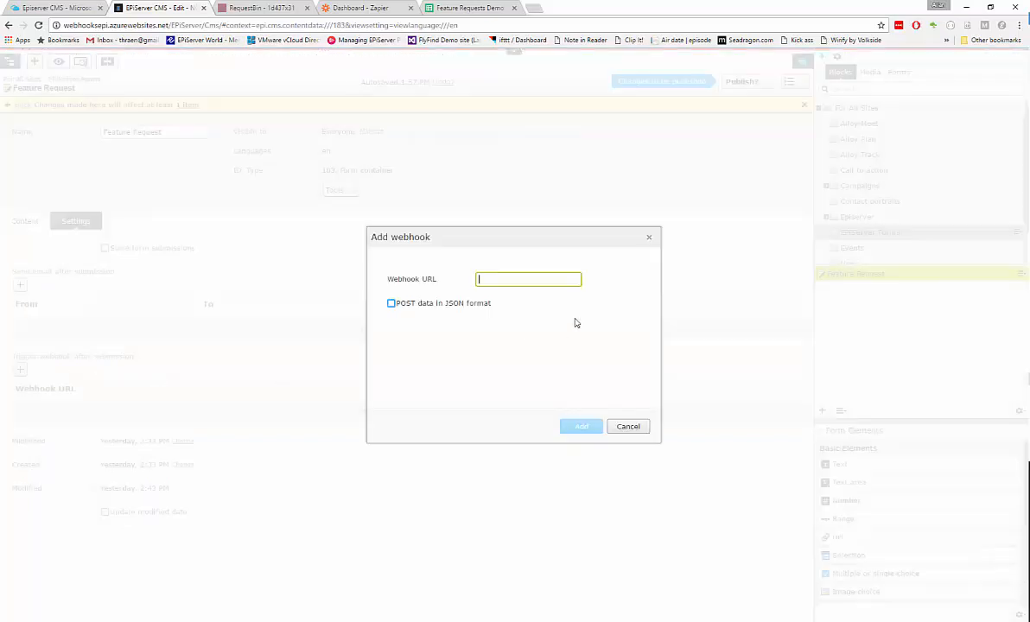
key("ctrl+v")
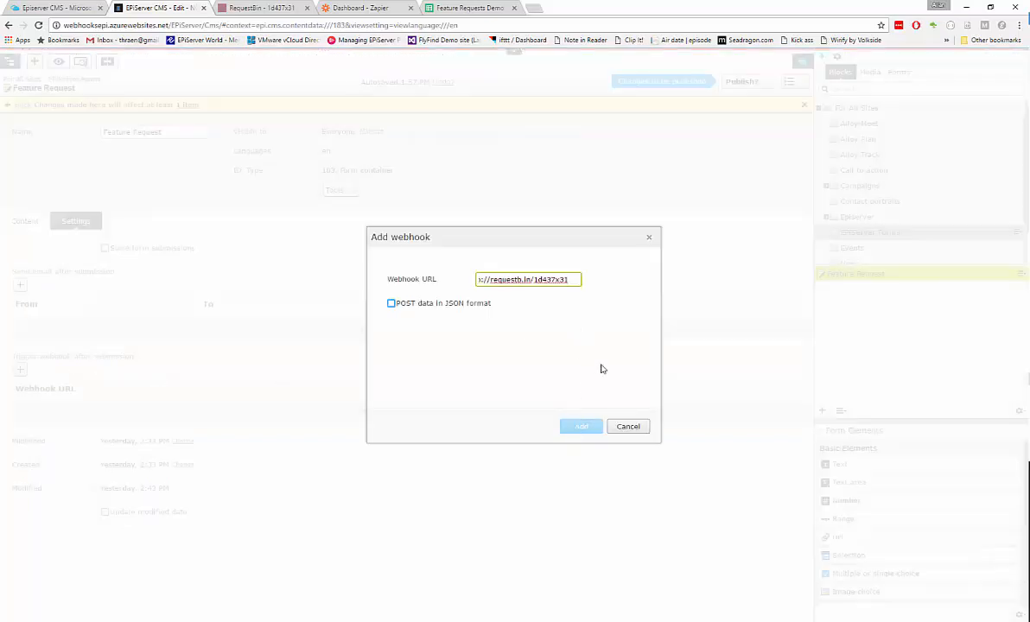
left_click(583, 428)
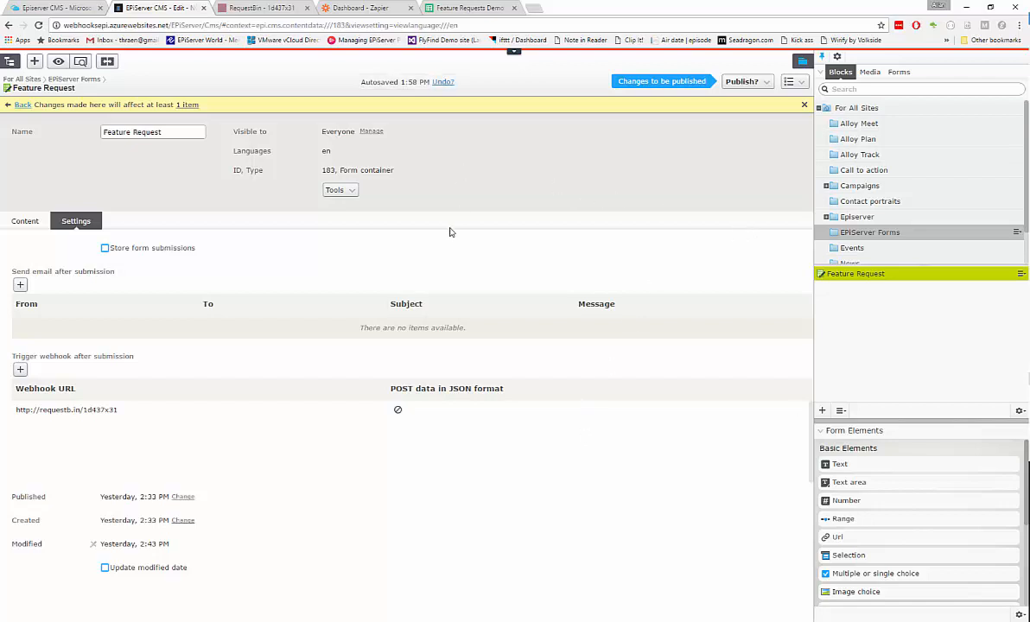
Step: Switch to Zapier and make a new Zap with a Webhooks Catch Hook trigger, leaving the child key empty
left_click(356, 8)
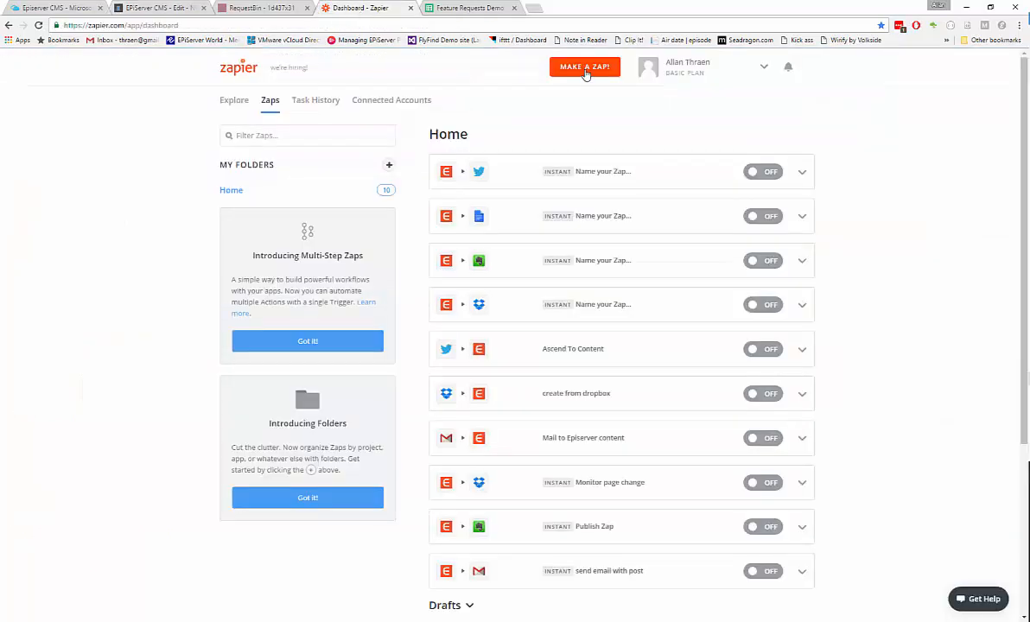
left_click(585, 69)
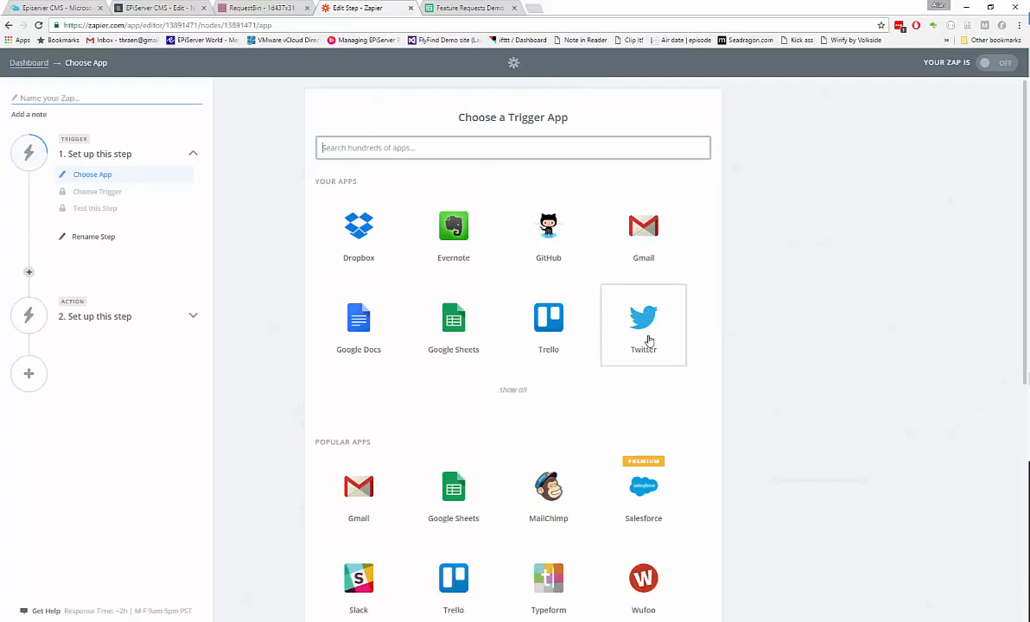
scroll(649, 342, "down", 5)
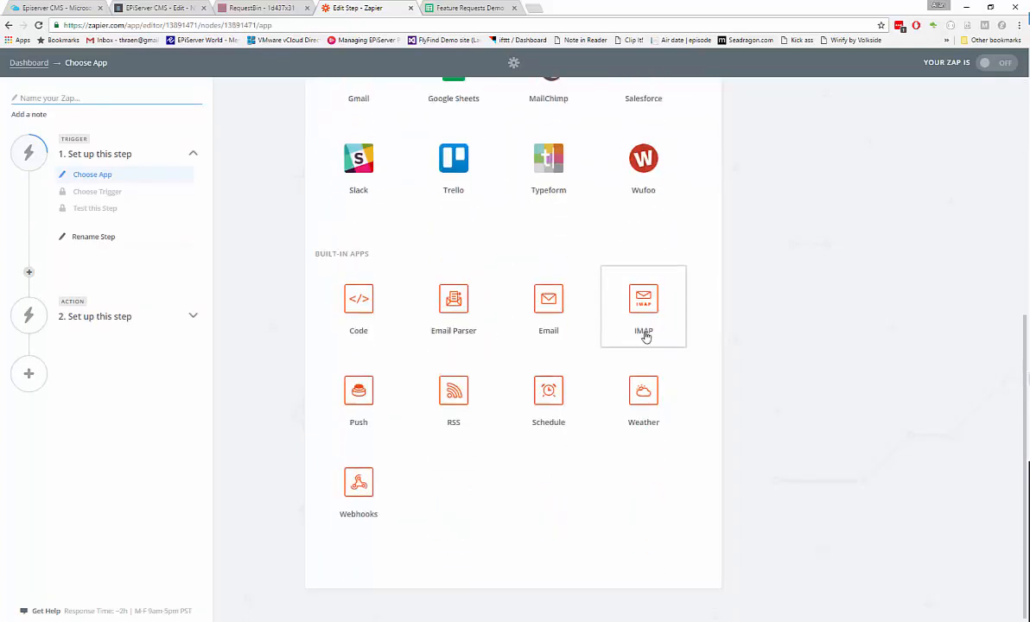
left_click(355, 484)
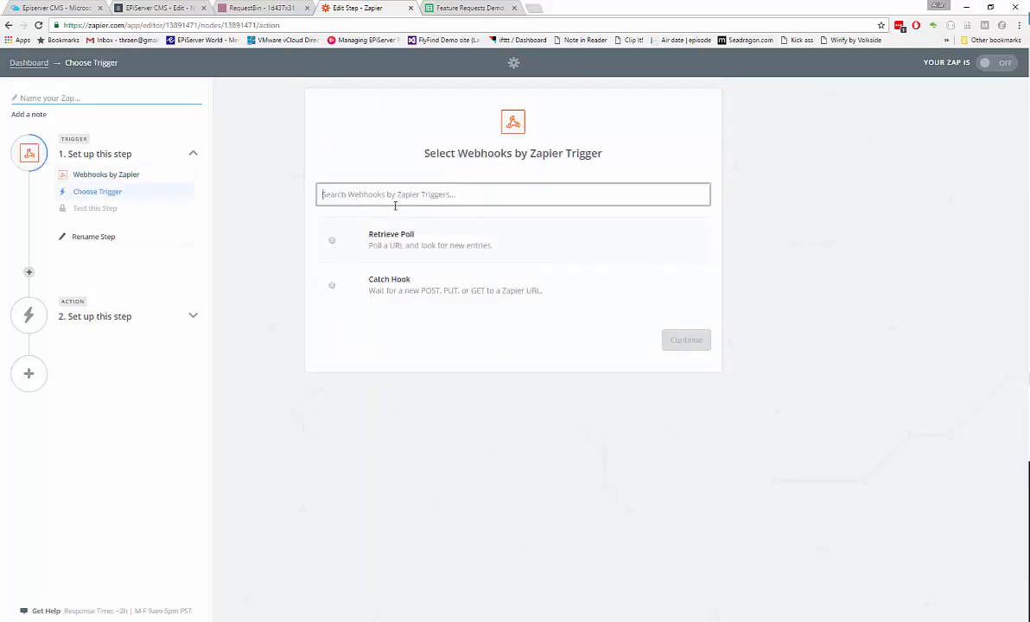
left_click(331, 287)
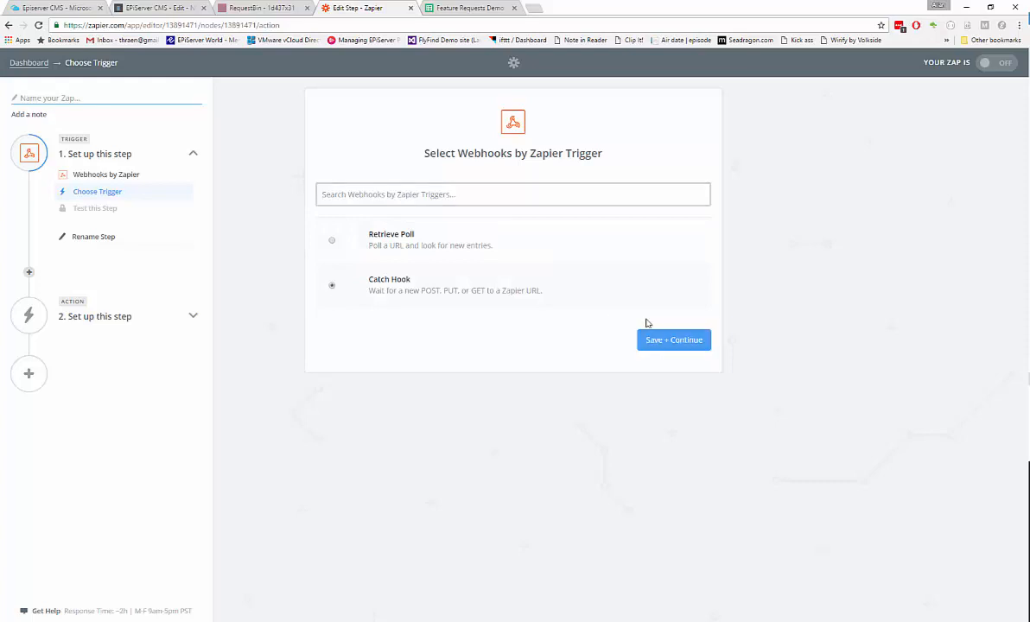
left_click(693, 342)
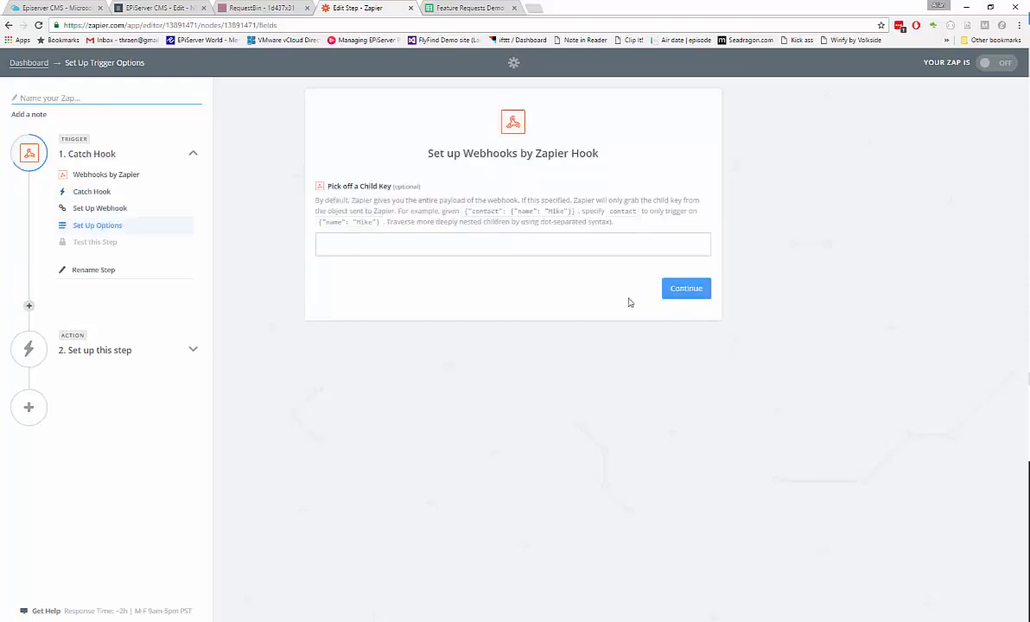
left_click(689, 294)
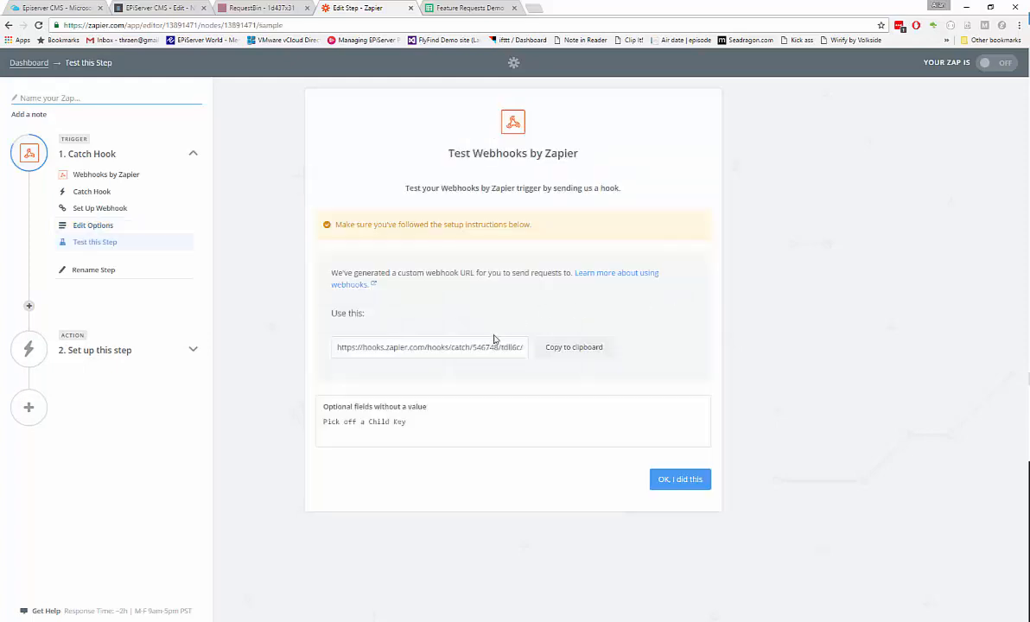
Step: Add Zapier's generated hook URL as a second webhook on the Feature Request form in Episerver CMS and publish the form
left_click(563, 351)
left_click(156, 7)
left_click(20, 369)
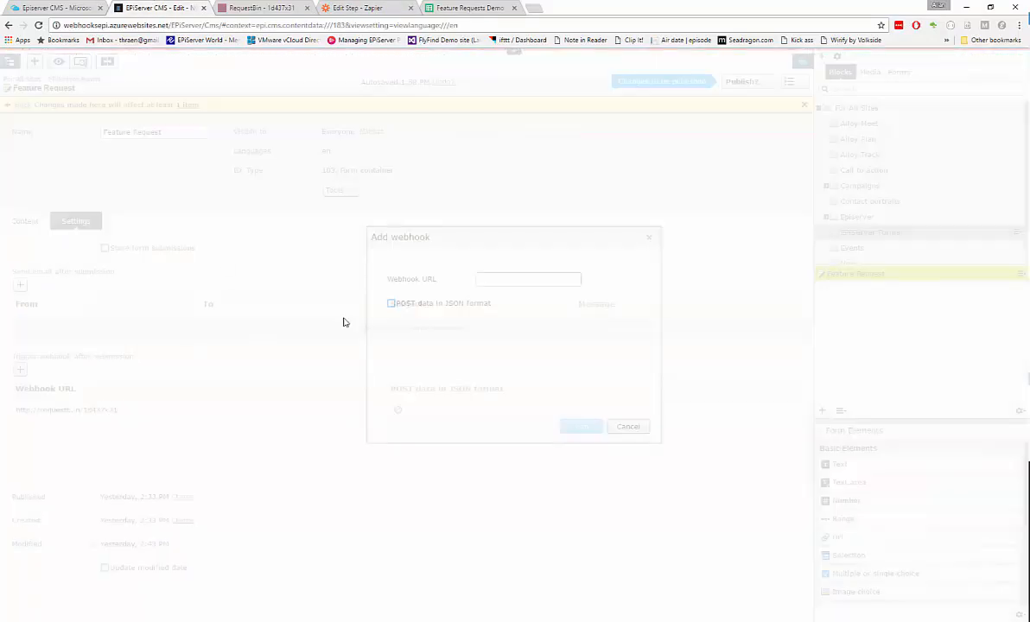
key("ctrl+v")
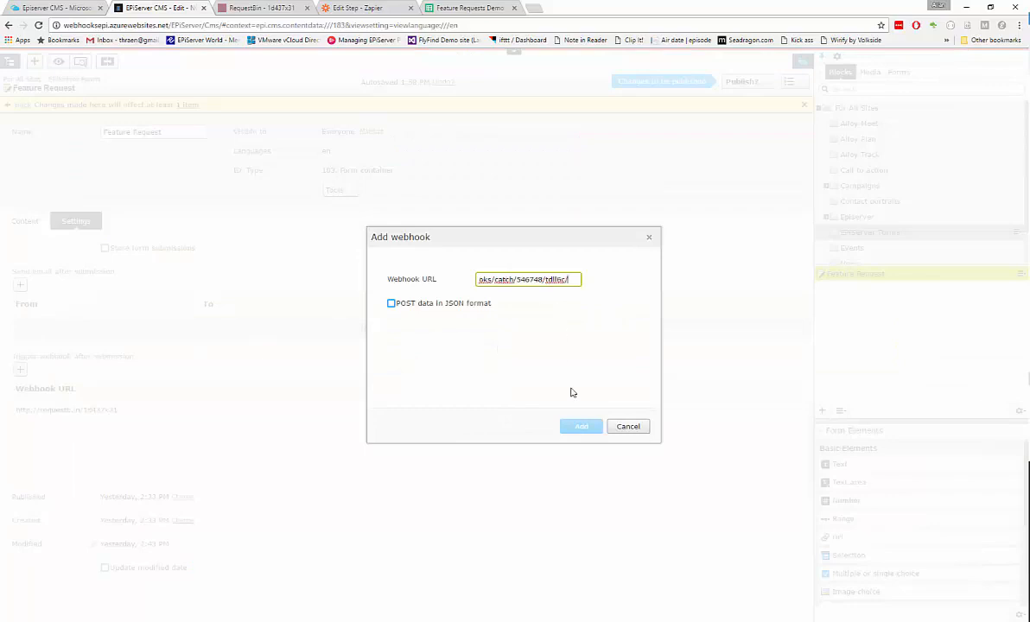
left_click(576, 426)
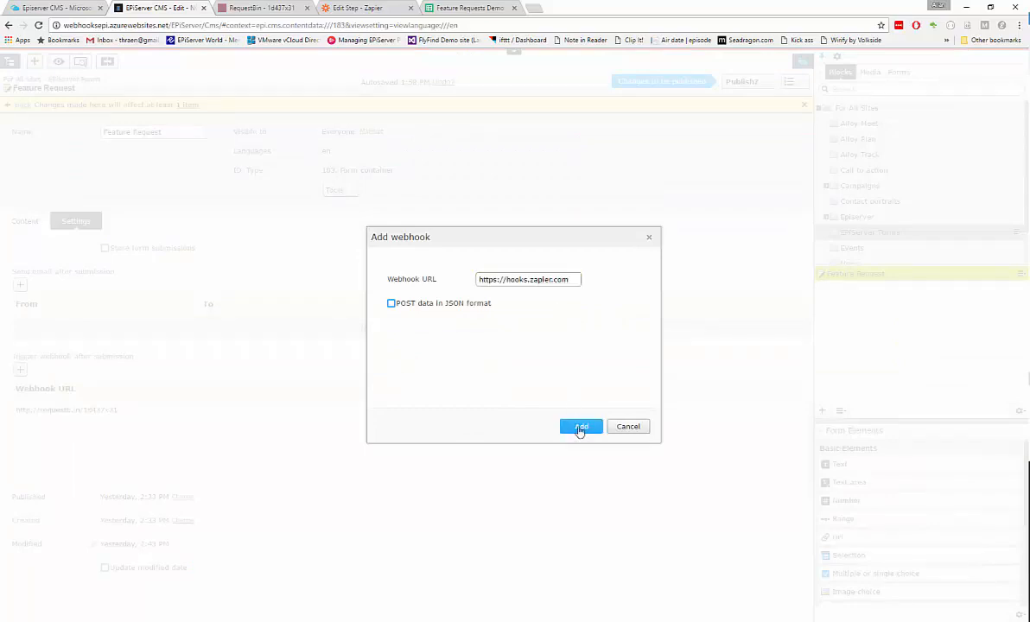
left_click(580, 428)
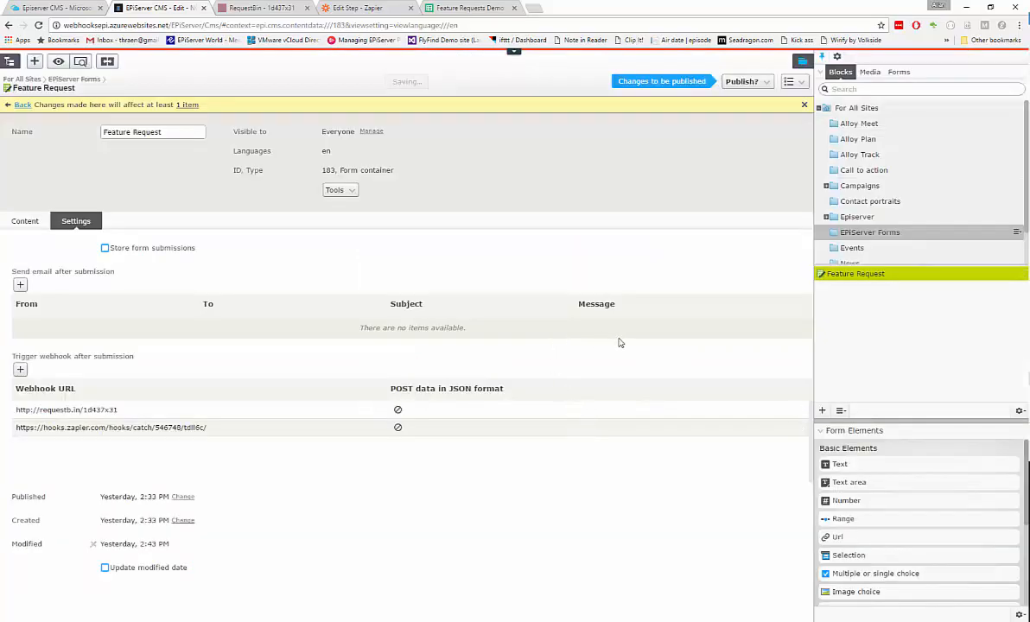
left_click(743, 82)
left_click(691, 135)
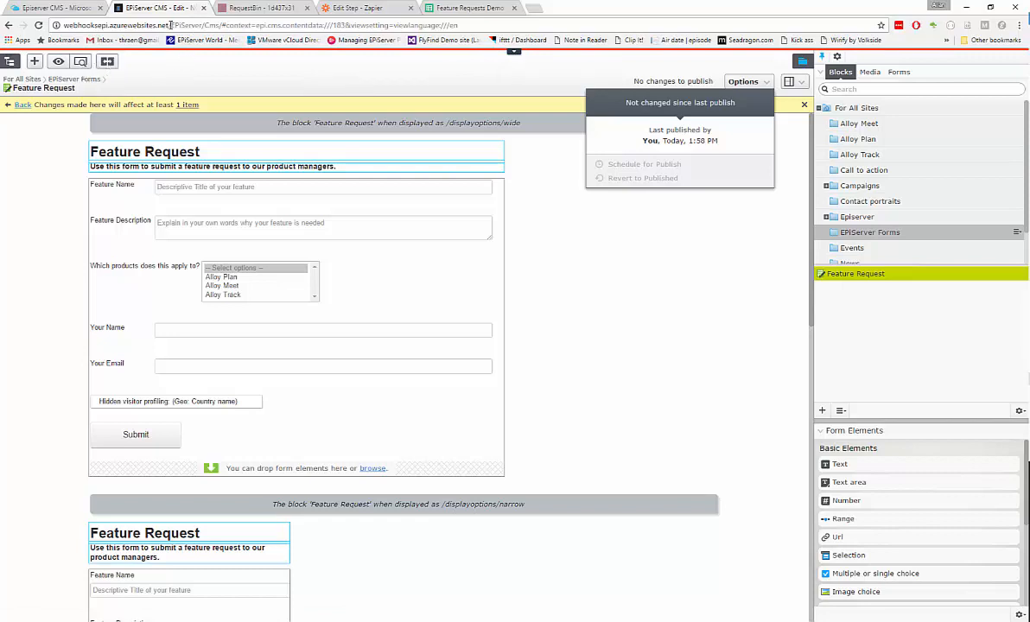
Step: Open the public site at webhooksepi.azurewebsites.net, and start Zapier's trigger test for an incoming hook
left_click_drag(171, 25, 63, 25)
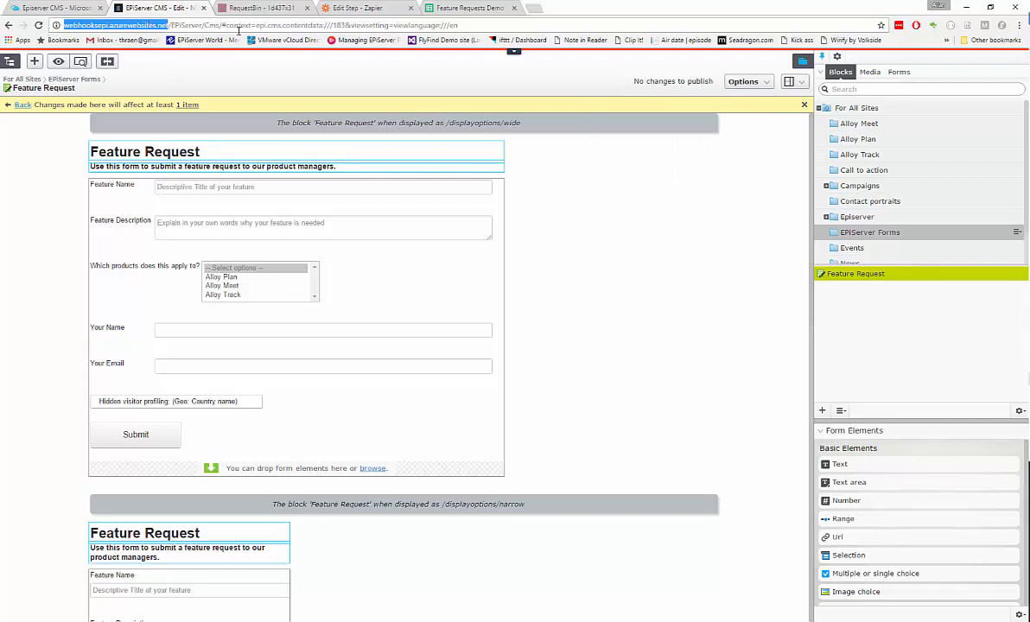
left_click(485, 25)
key("ctrl+l")
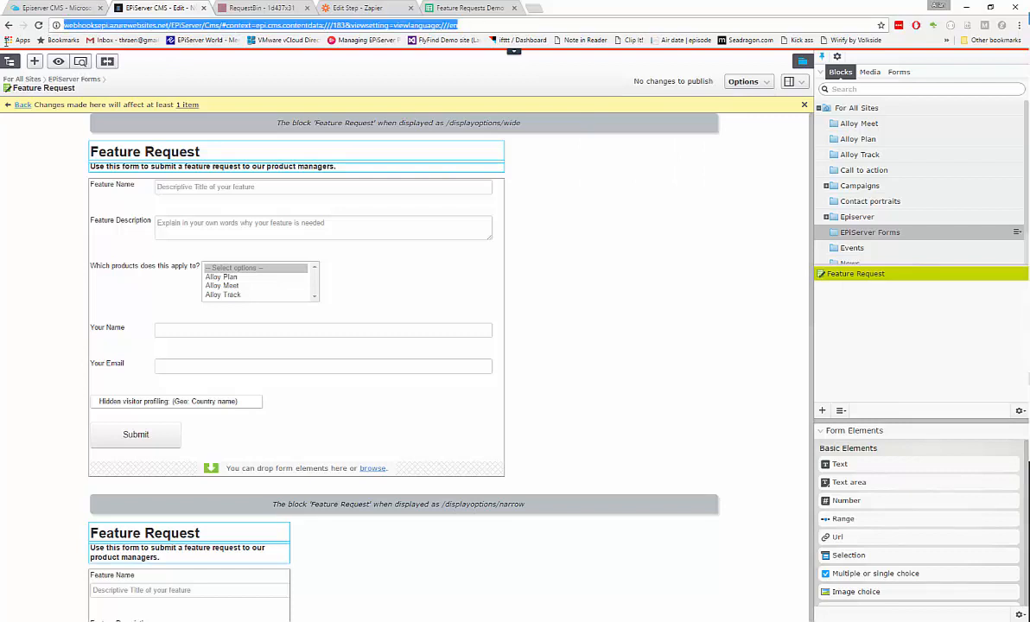
key("ctrl+v")
key("Return")
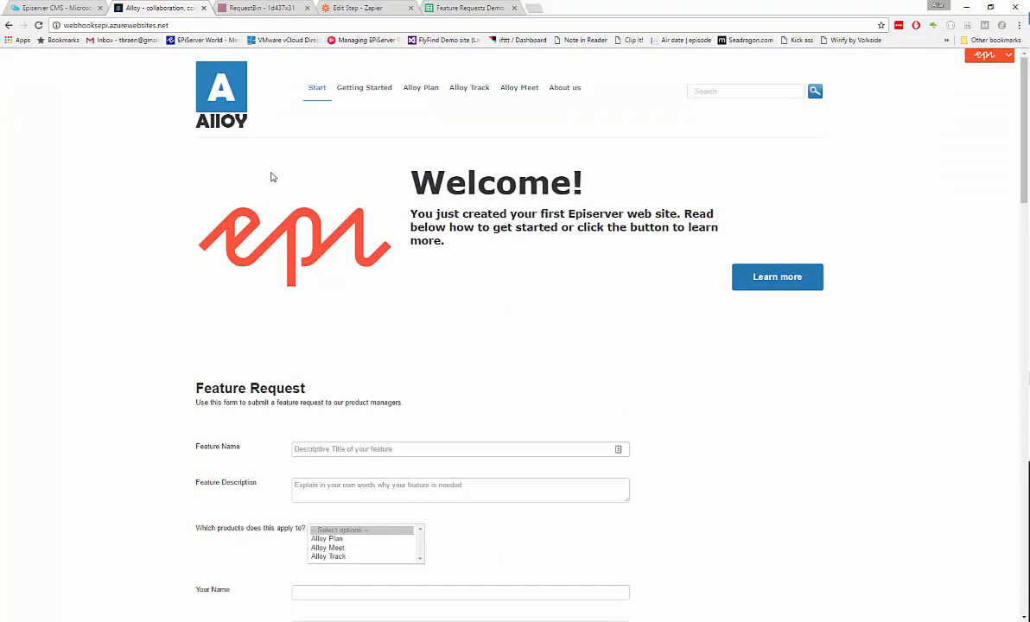
left_click(354, 9)
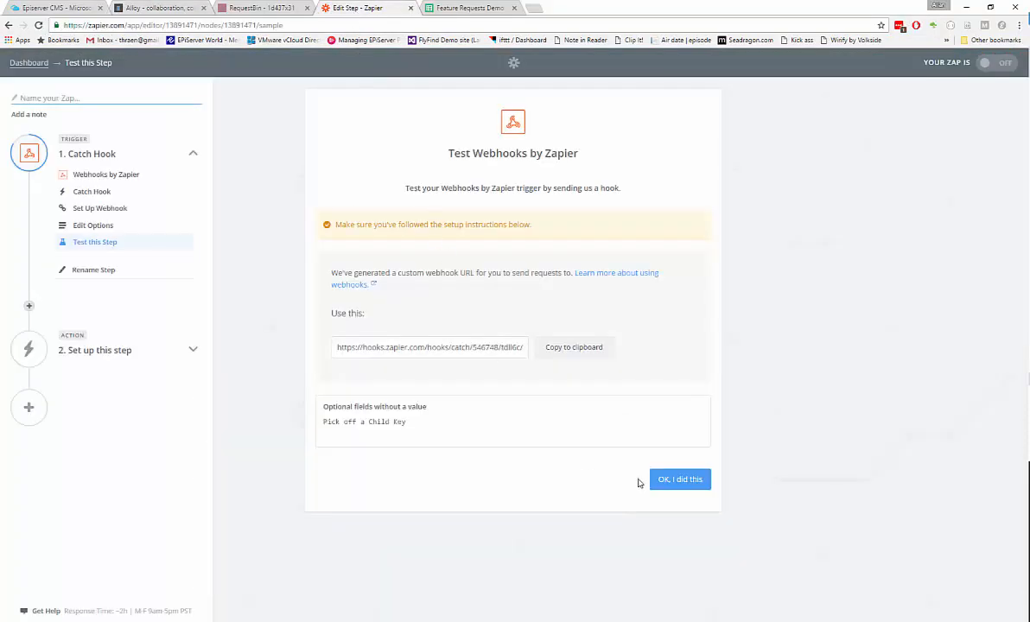
left_click(665, 481)
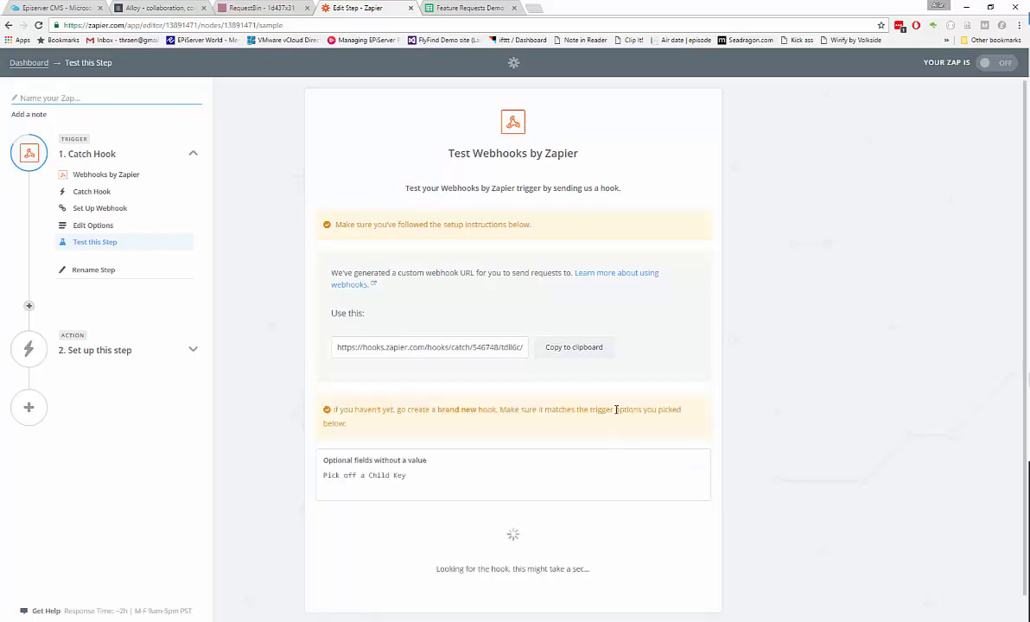
Step: On the public site, submit the Feature Request form with feature name "test", description "test description", product Alloy Plan, and the requester's name and email
left_click(162, 12)
scroll(325, 287, "down", 3)
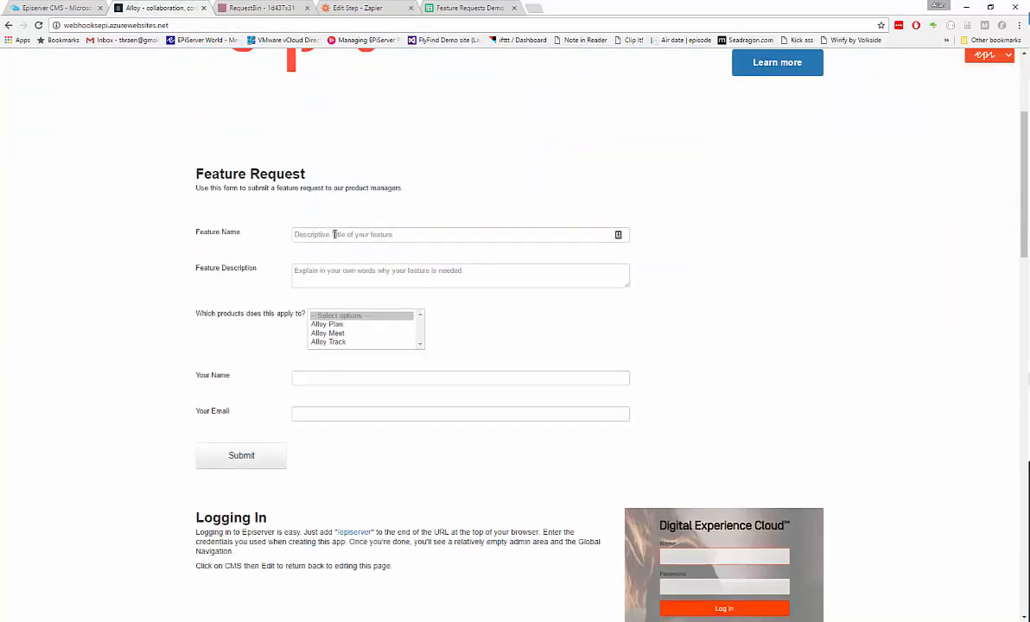
left_click(334, 234)
type("test")
left_click(348, 275)
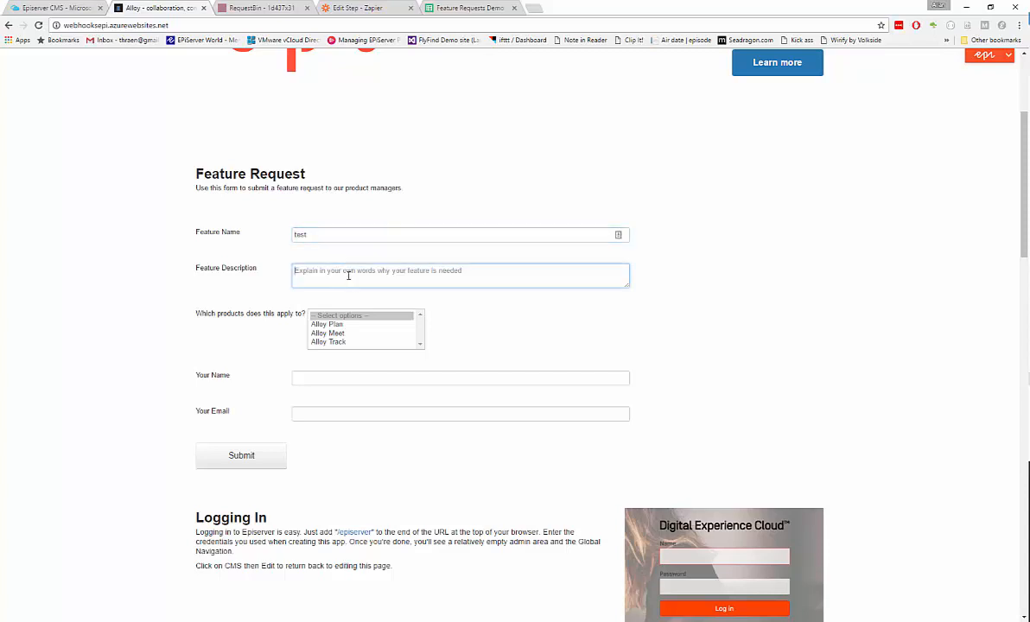
type("test description")
left_click(335, 324)
left_click(342, 378)
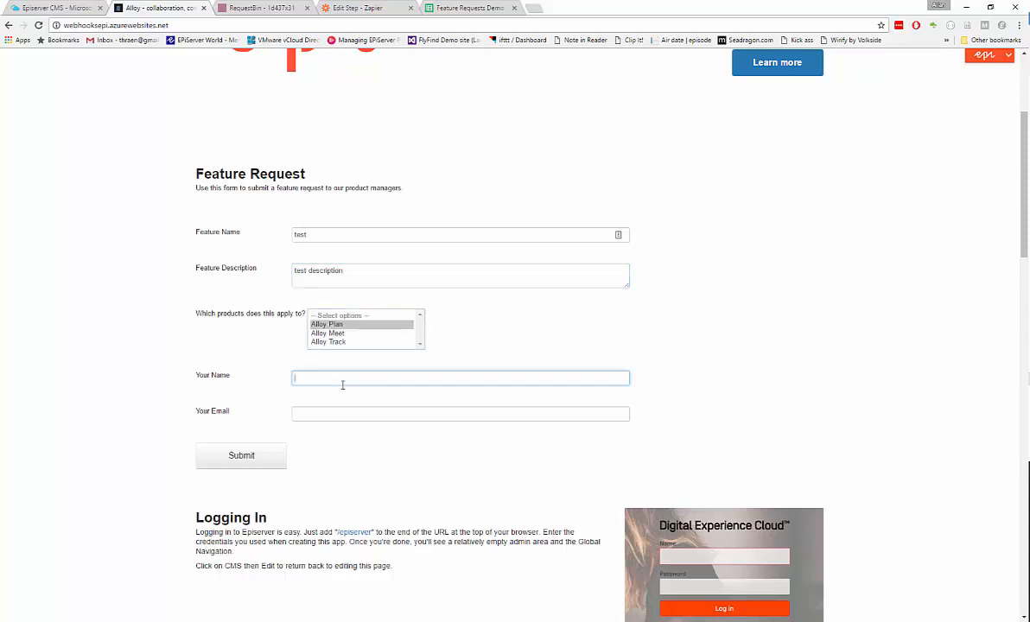
type("a")
left_click(340, 395)
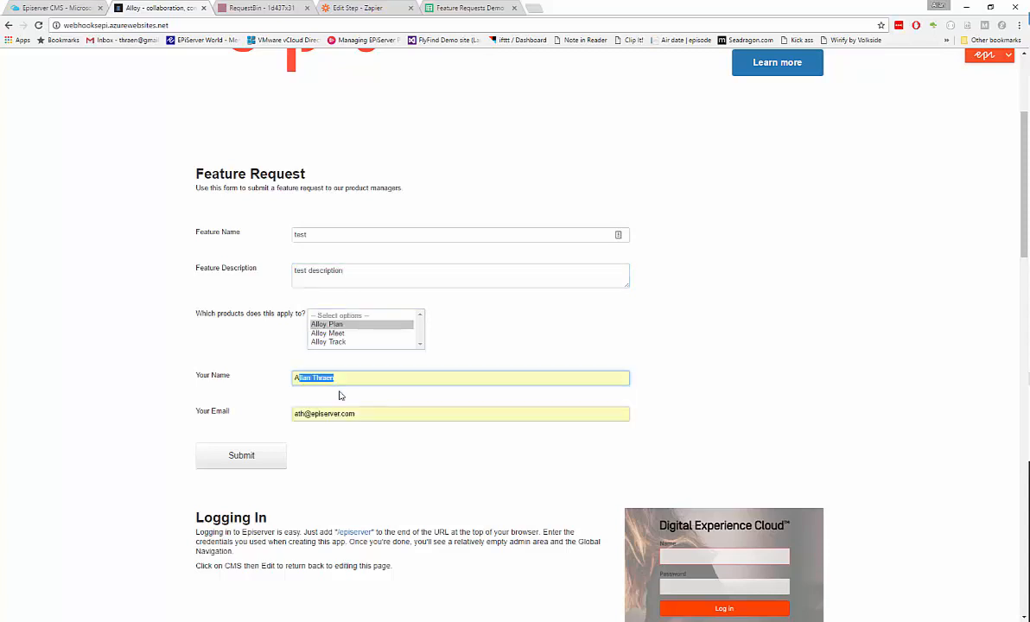
left_click(252, 458)
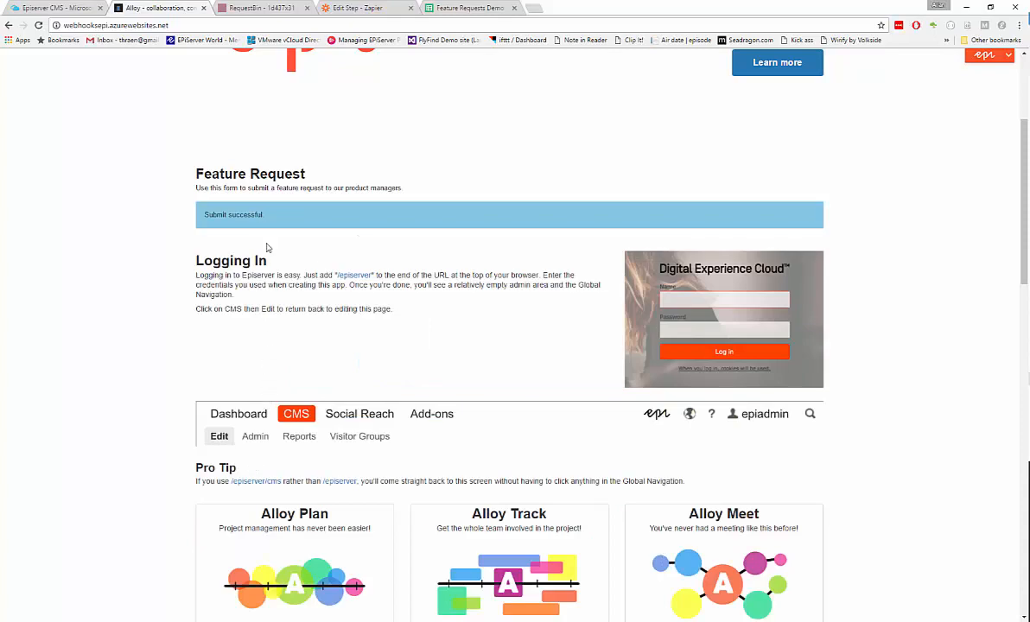
Step: Refresh the RequestBin page to inspect the received form post, and review the data of the caught hook in Zapier
left_click(279, 7)
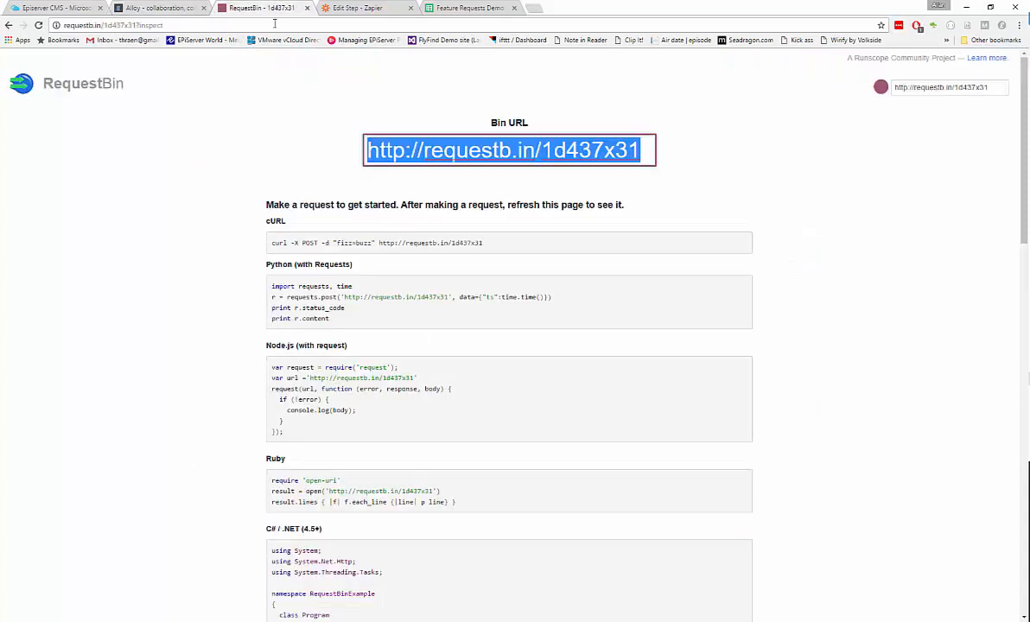
left_click(39, 26)
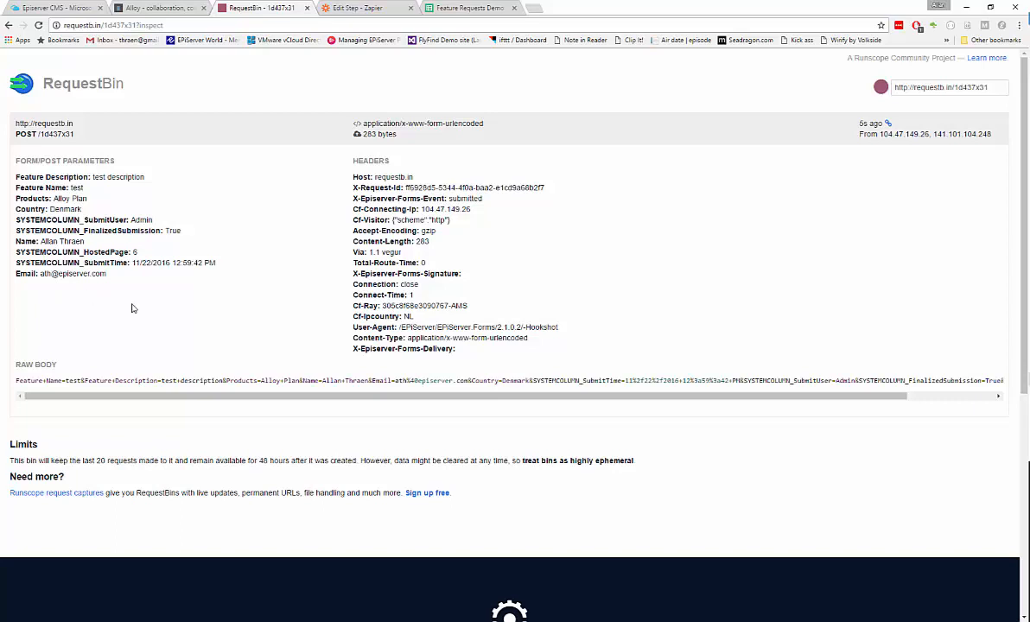
left_click(354, 7)
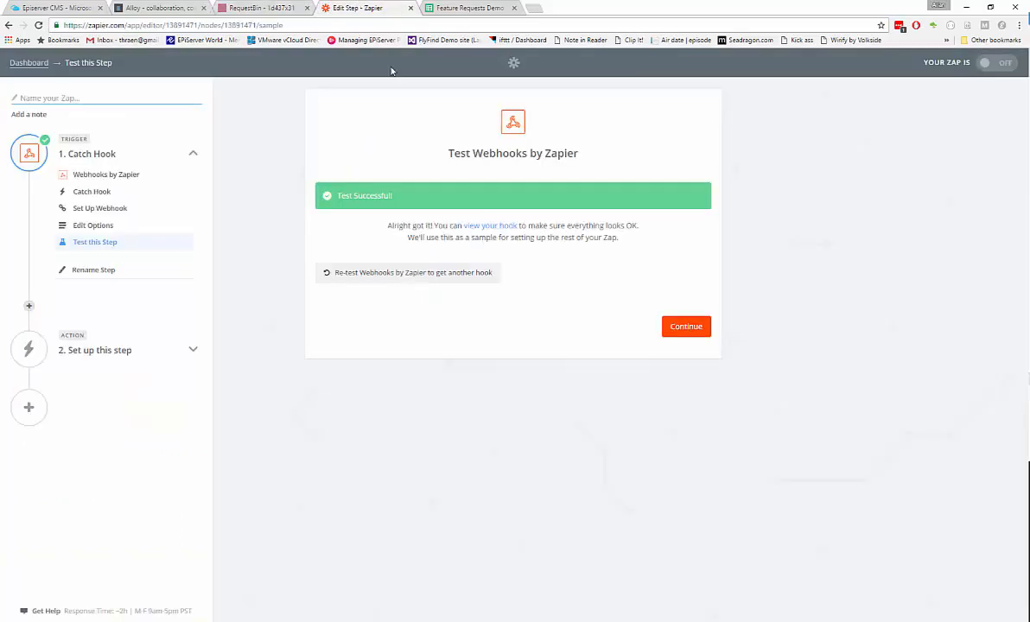
left_click(488, 227)
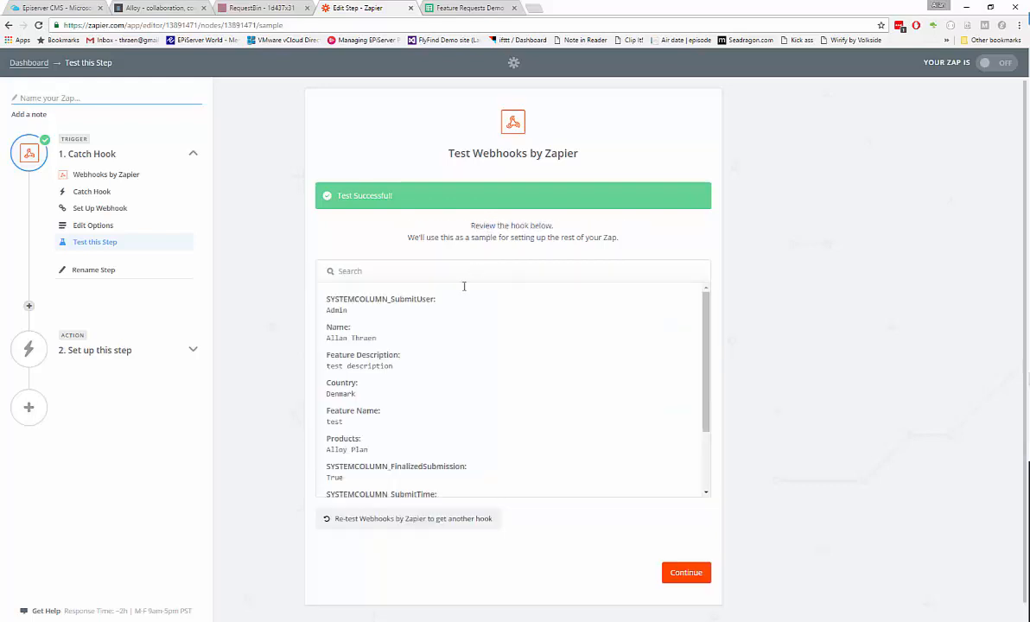
scroll(402, 330, "down", 3)
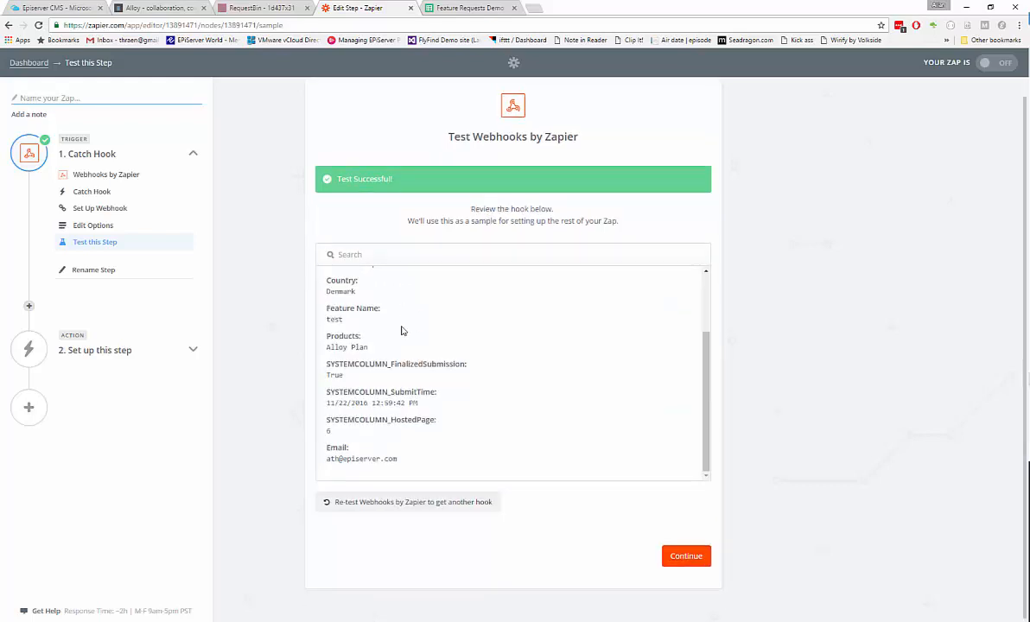
scroll(537, 415, "up", 3)
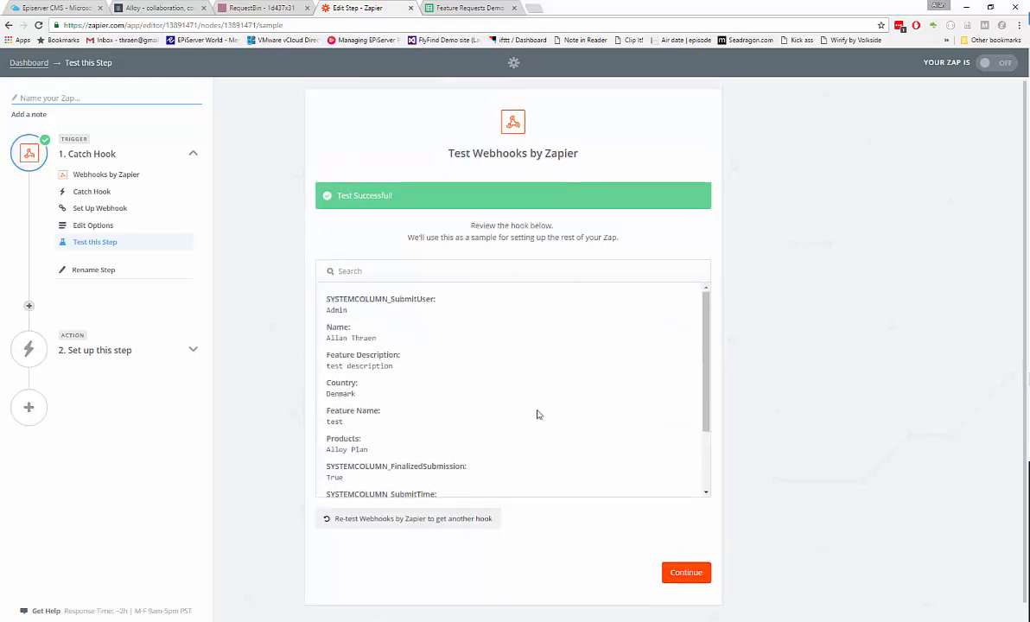
Step: Continue to the Zap's action step and set it to the Google Sheets Create Spreadsheet Row action
left_click(687, 574)
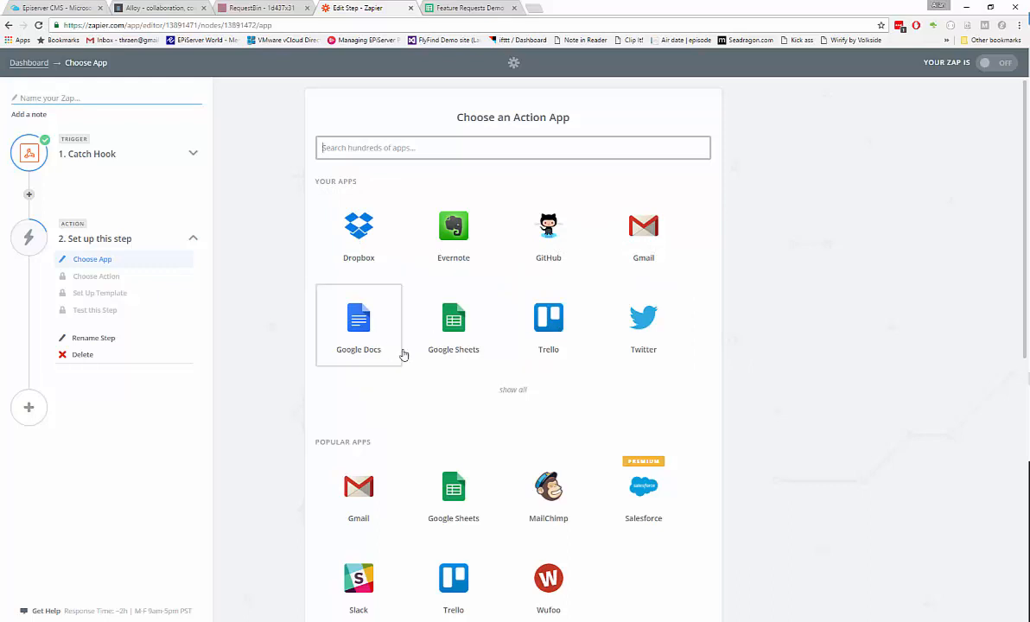
left_click(511, 391)
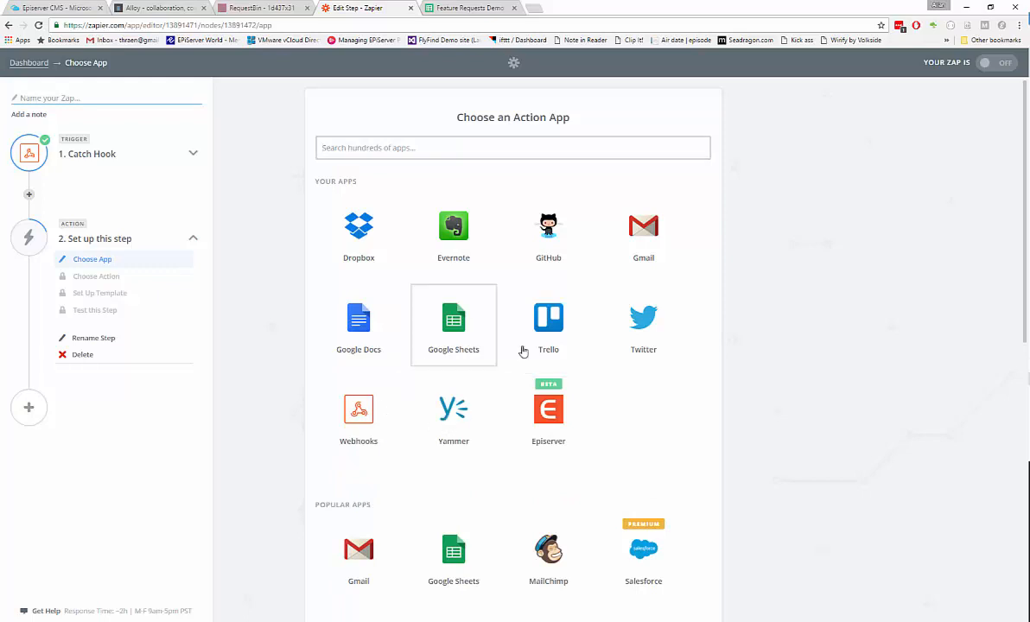
scroll(604, 398, "down", 3)
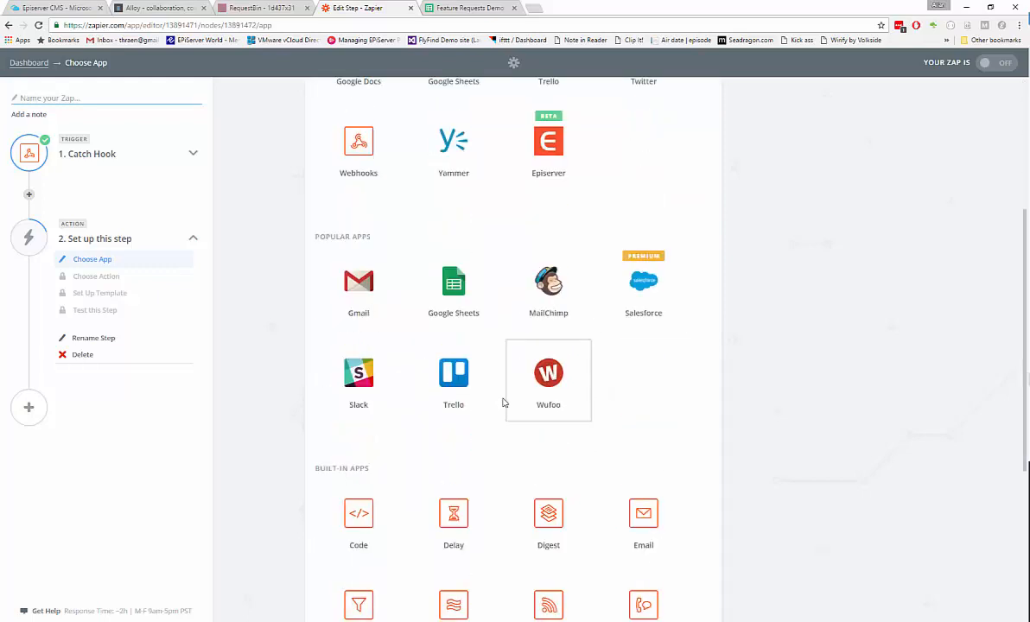
scroll(396, 379, "down", 3)
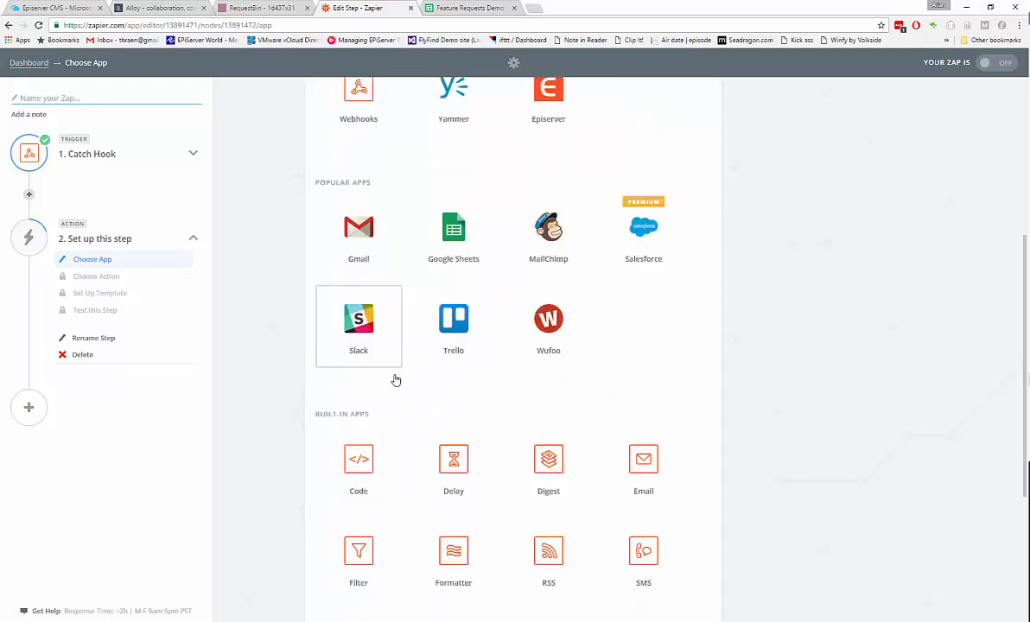
scroll(403, 380, "up", 2)
scroll(403, 380, "up", 4)
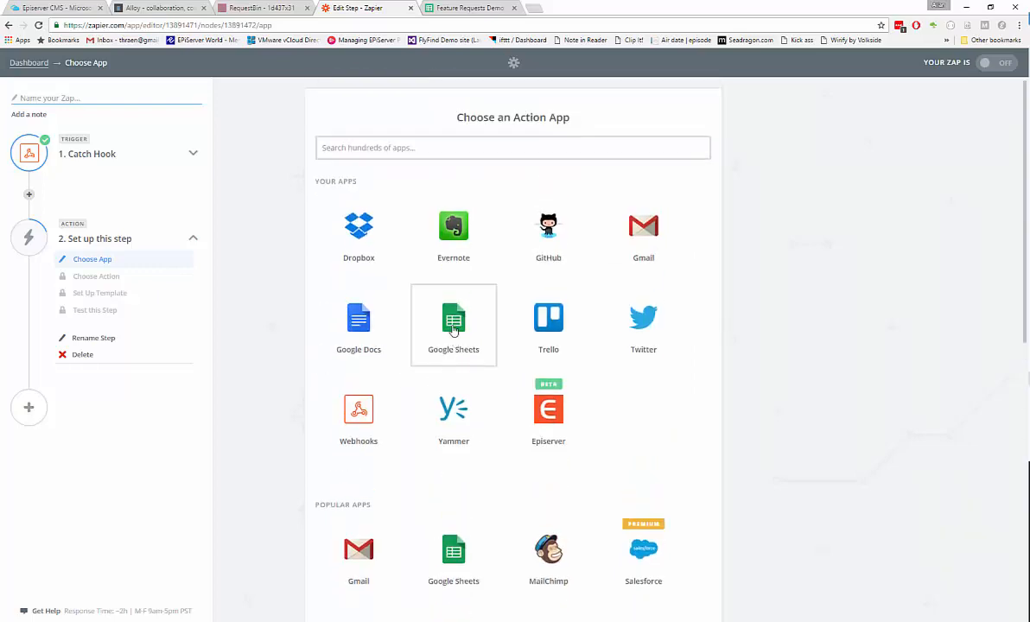
left_click(453, 329)
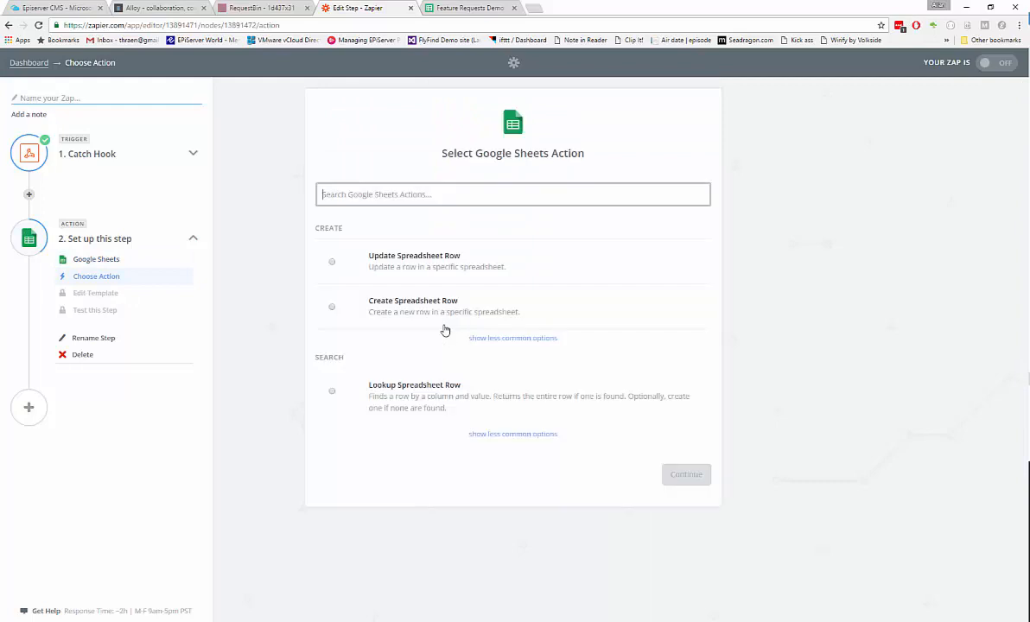
left_click(381, 310)
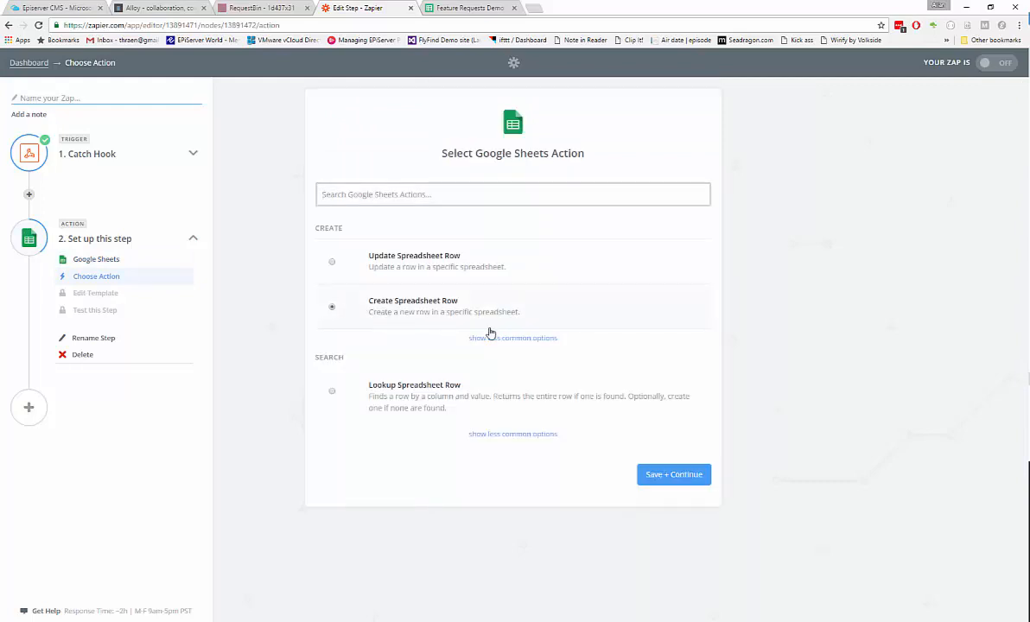
left_click(669, 476)
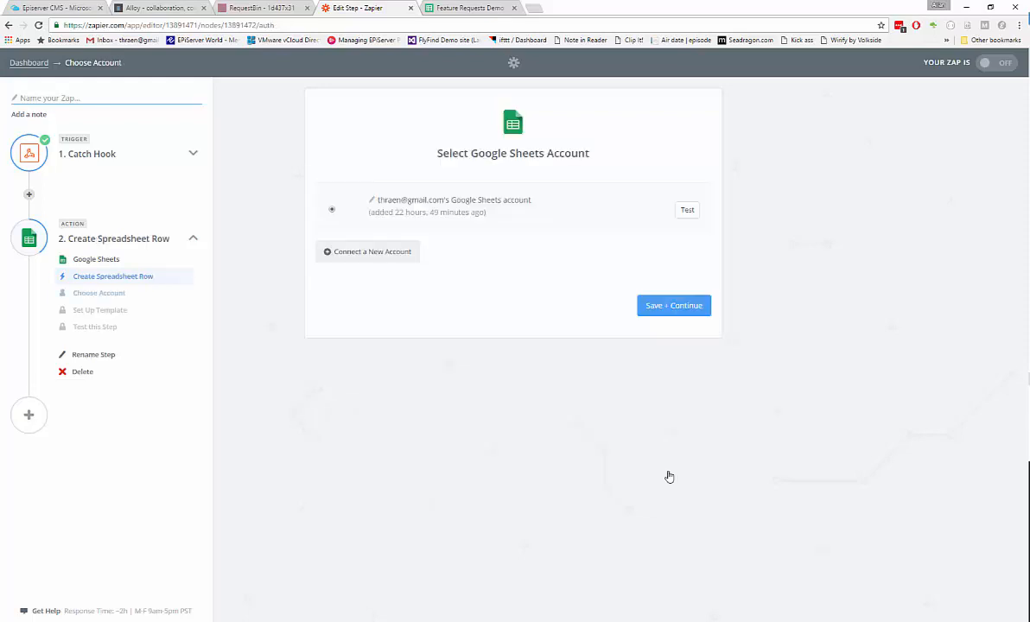
Step: Test and save the connected Google Sheets account, and choose the Feature Requests Demo spreadsheet with worksheet Sheet1
left_click(689, 214)
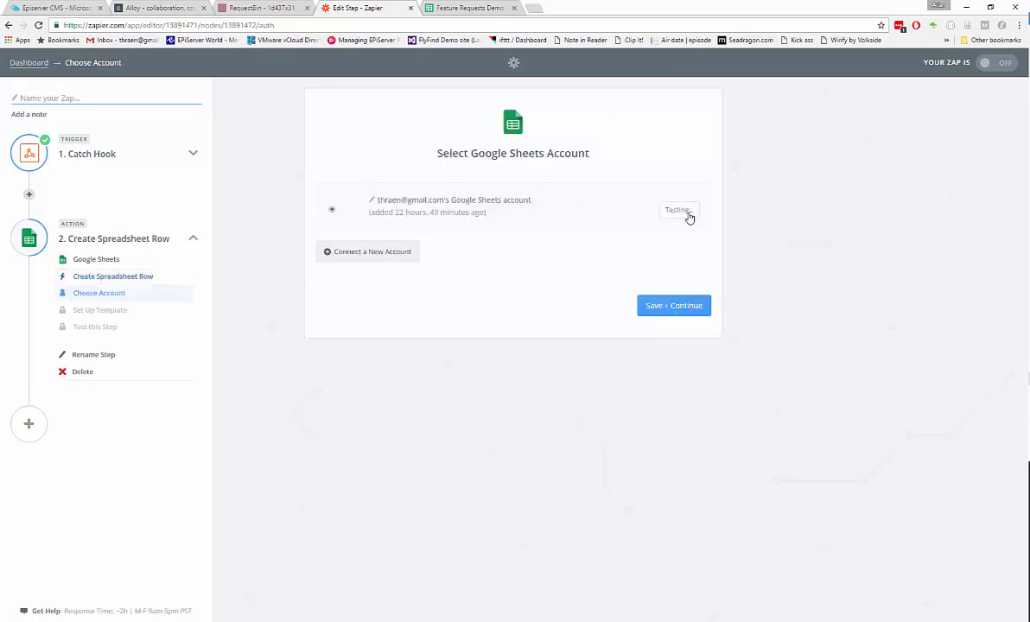
left_click(657, 308)
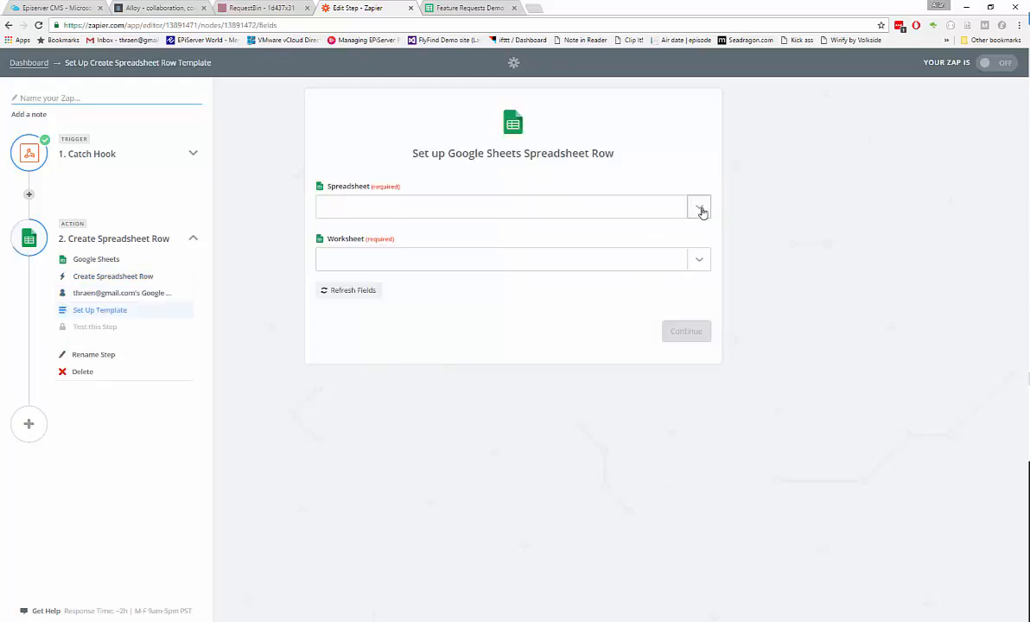
left_click(664, 210)
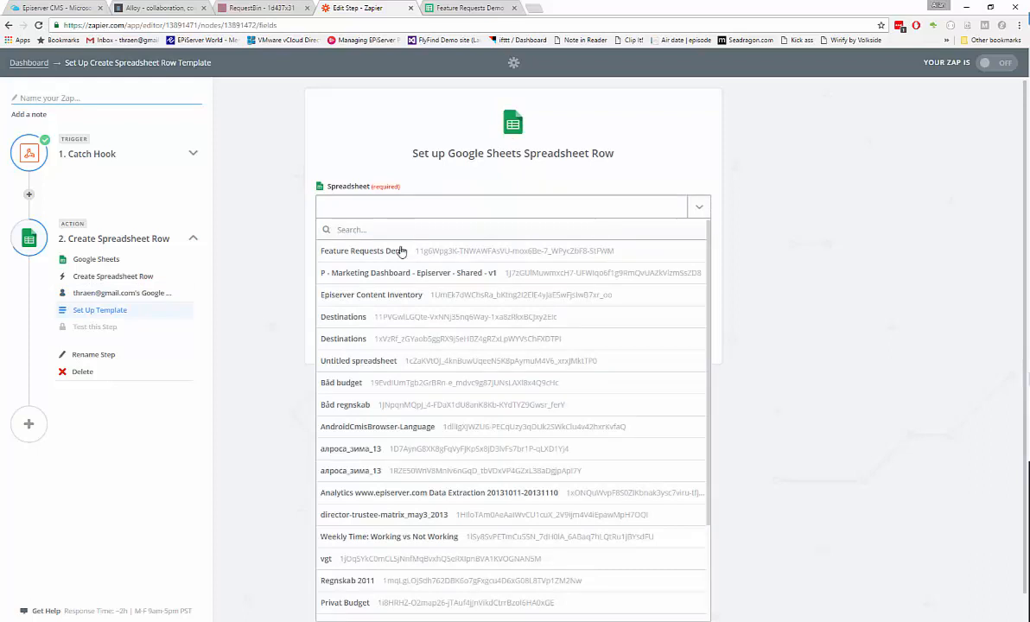
left_click(400, 251)
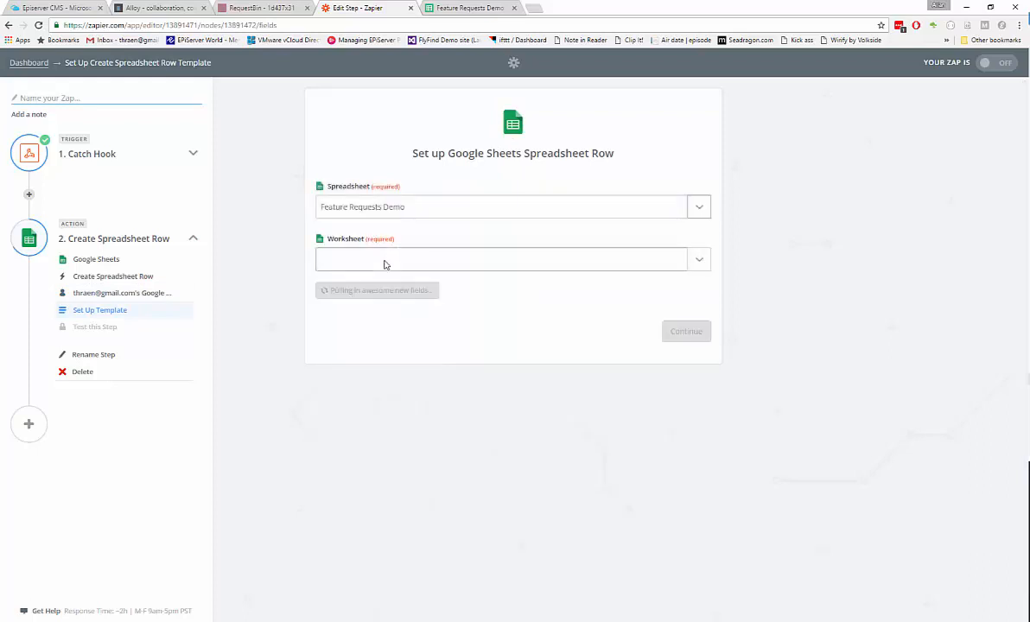
left_click(385, 264)
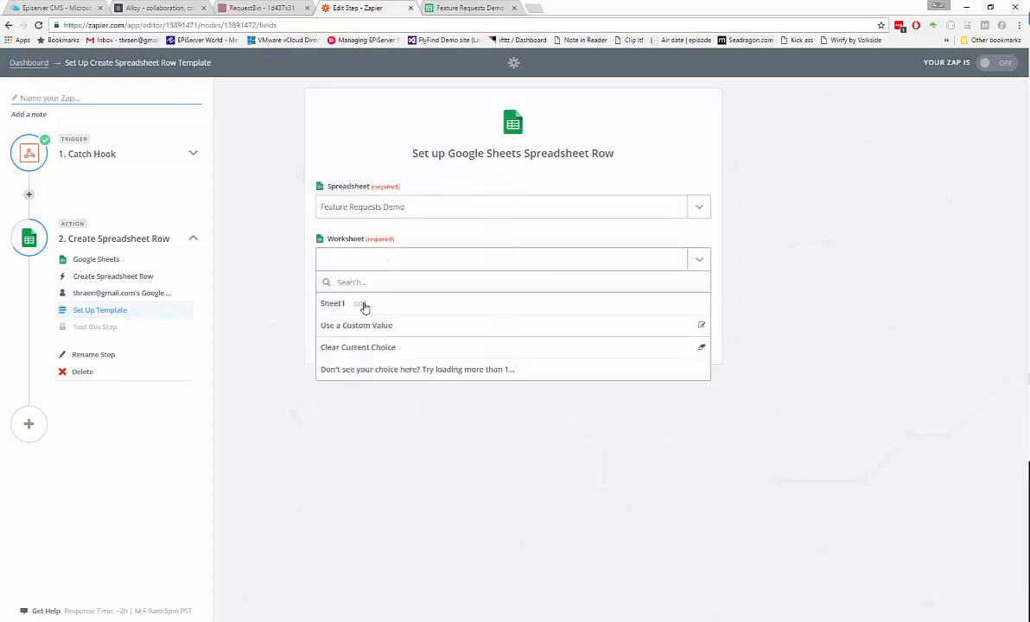
left_click(362, 305)
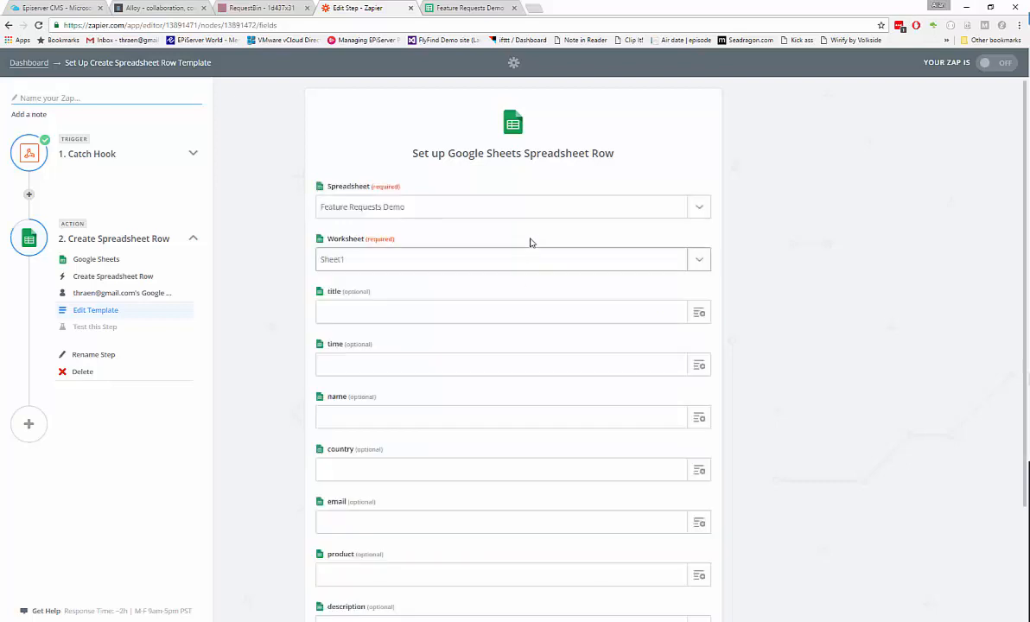
Step: Map the title column to the hook's Feature Name and the time column to Systemcolumn Submit Time
left_click(703, 316)
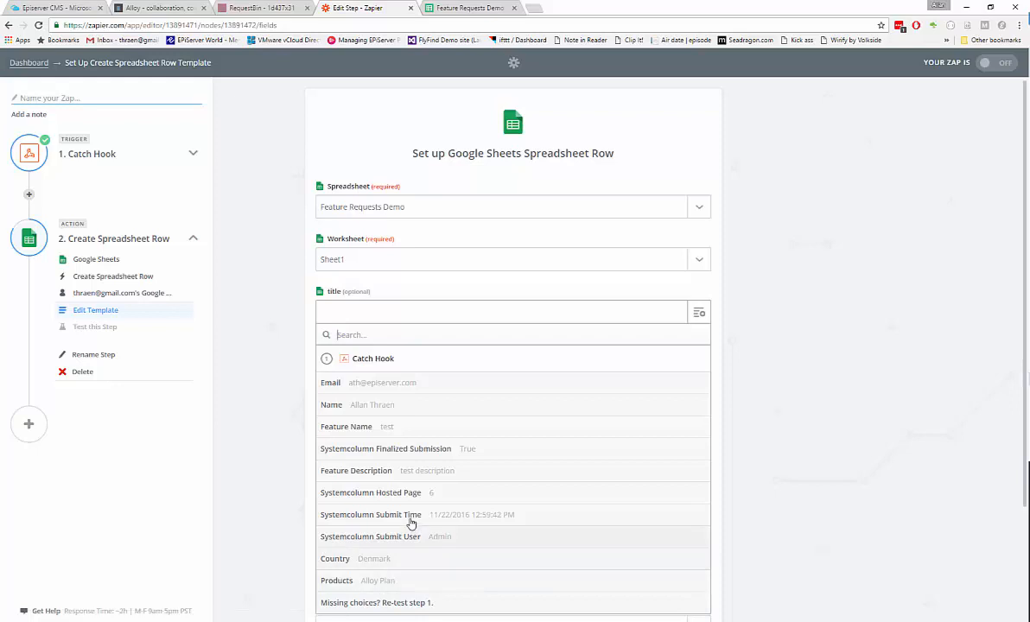
left_click(406, 427)
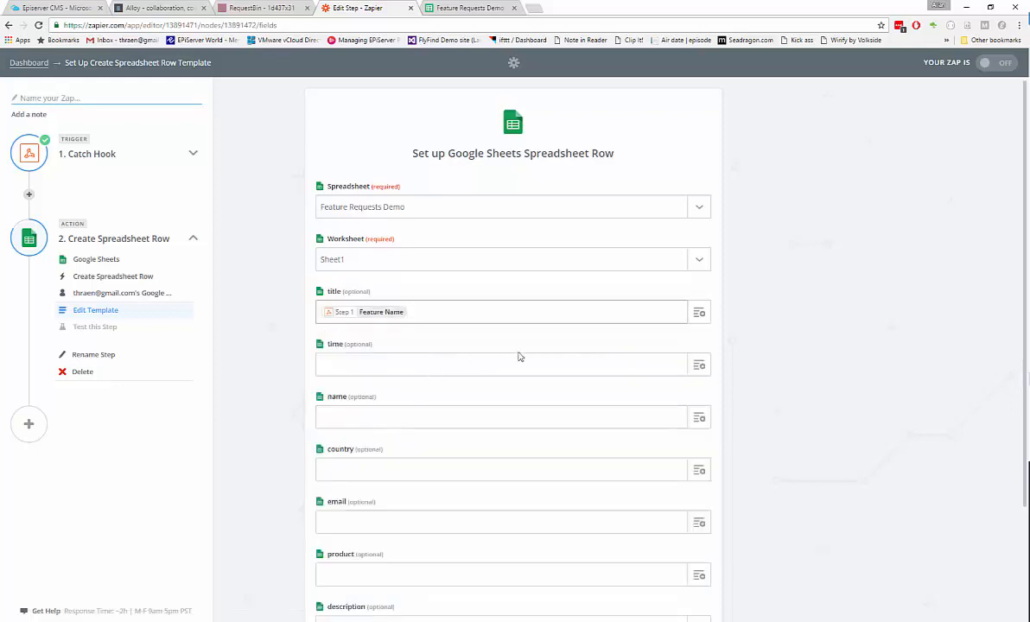
left_click(699, 366)
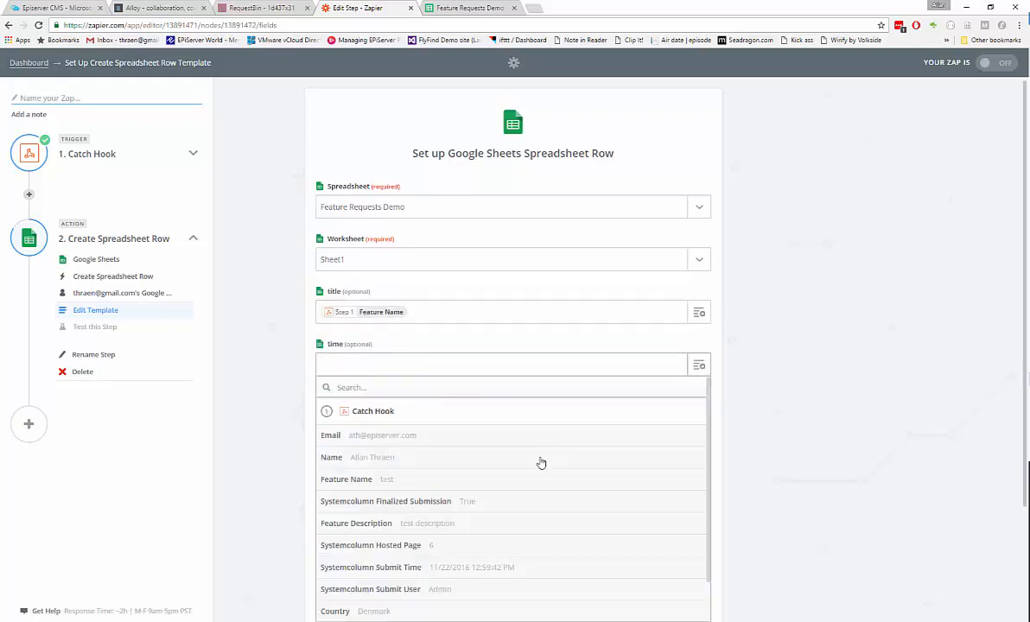
scroll(492, 538, "down", 1)
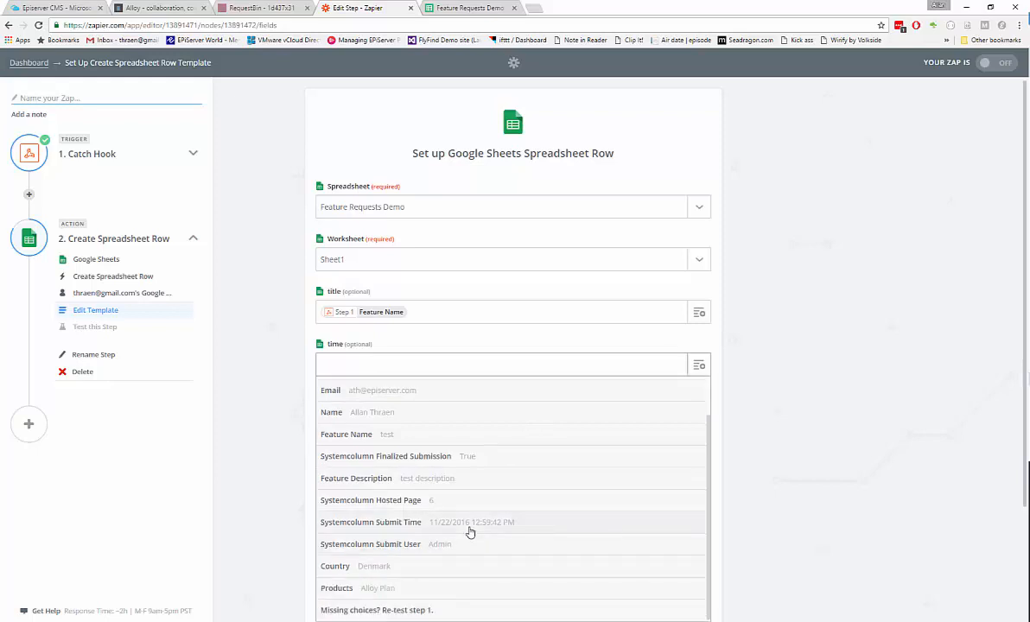
left_click(470, 529)
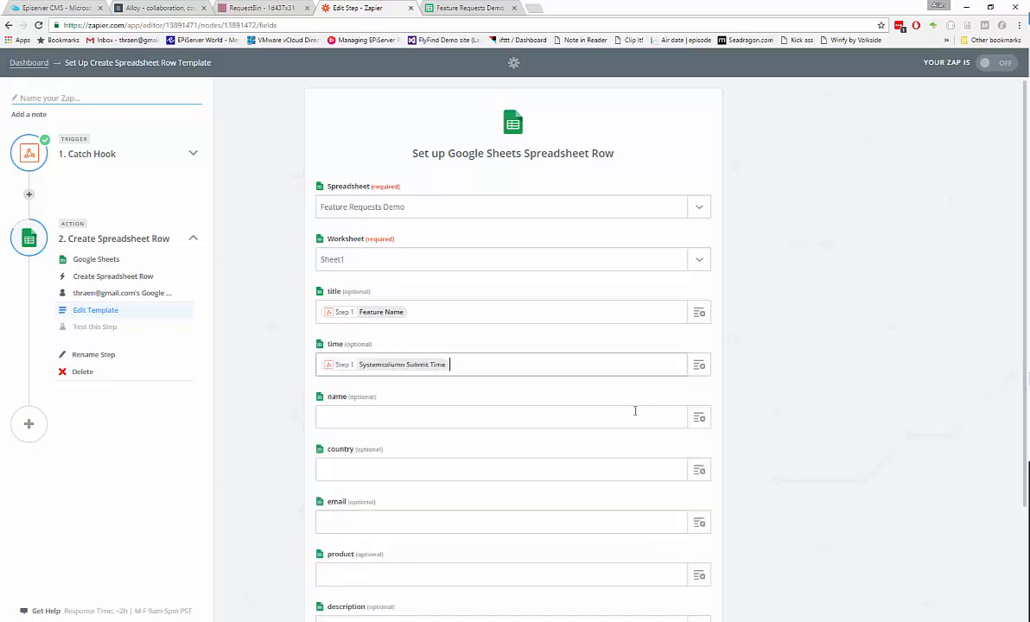
Step: Map the spreadsheet row's name column to the hook's Name field and the country column to Country
left_click(699, 419)
left_click(499, 507)
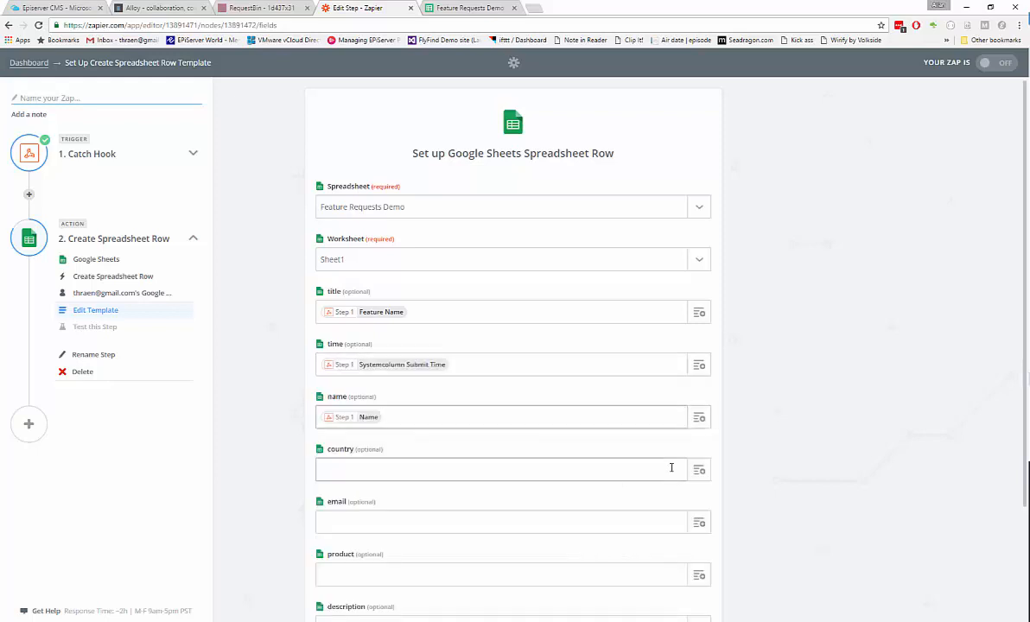
left_click(699, 469)
scroll(491, 579, "down", 1)
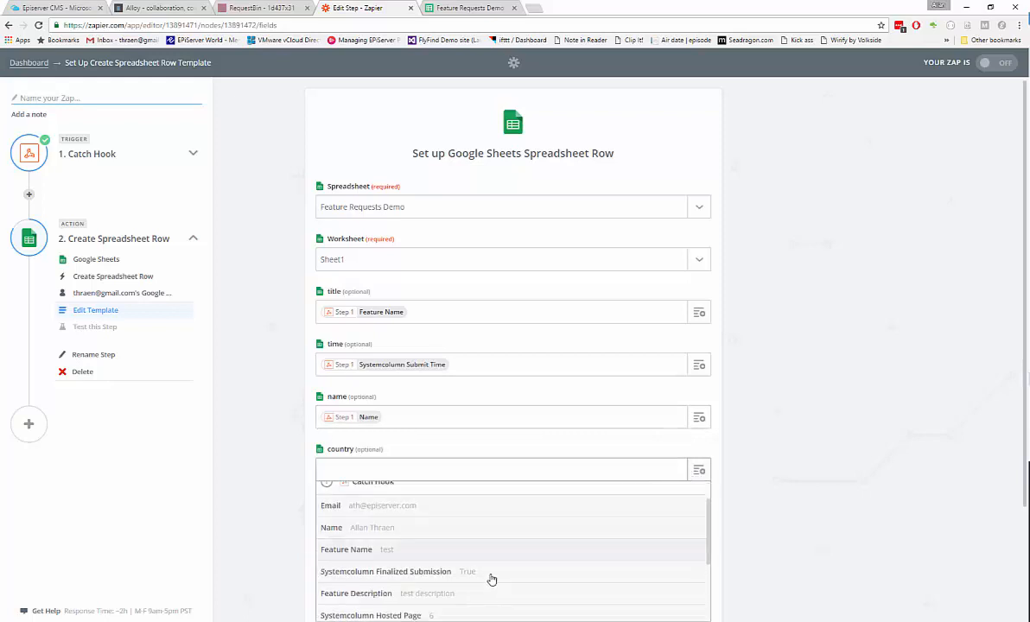
scroll(491, 579, "down", 4)
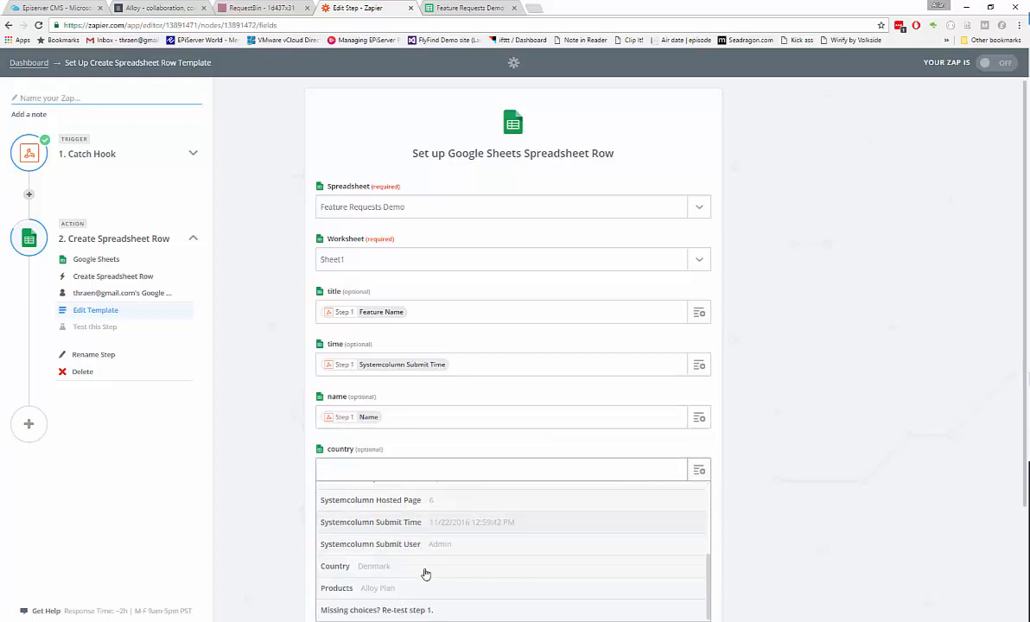
left_click(421, 562)
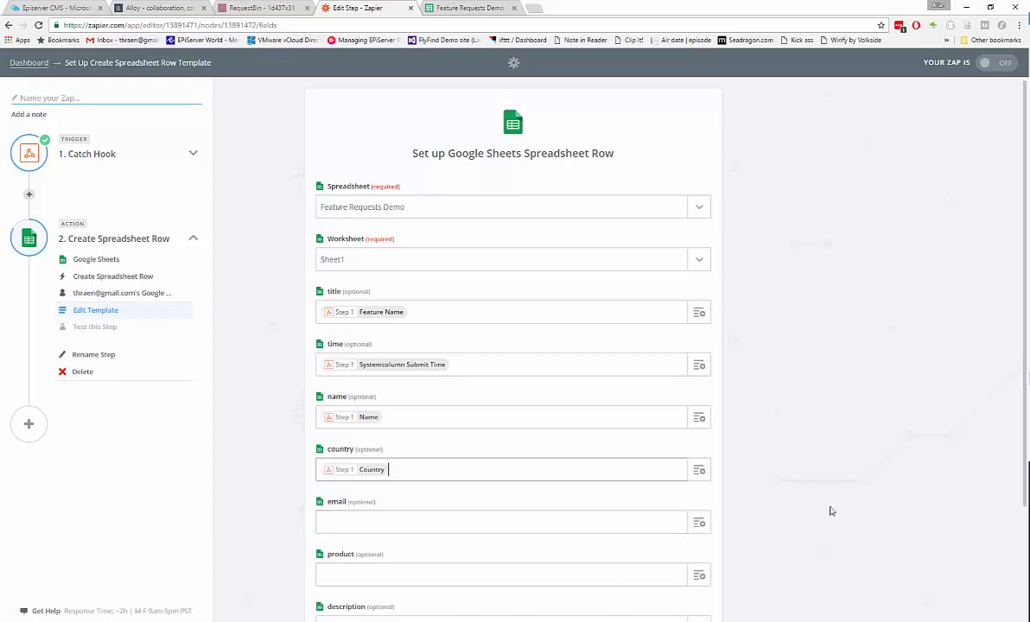
scroll(842, 512, "down", 2)
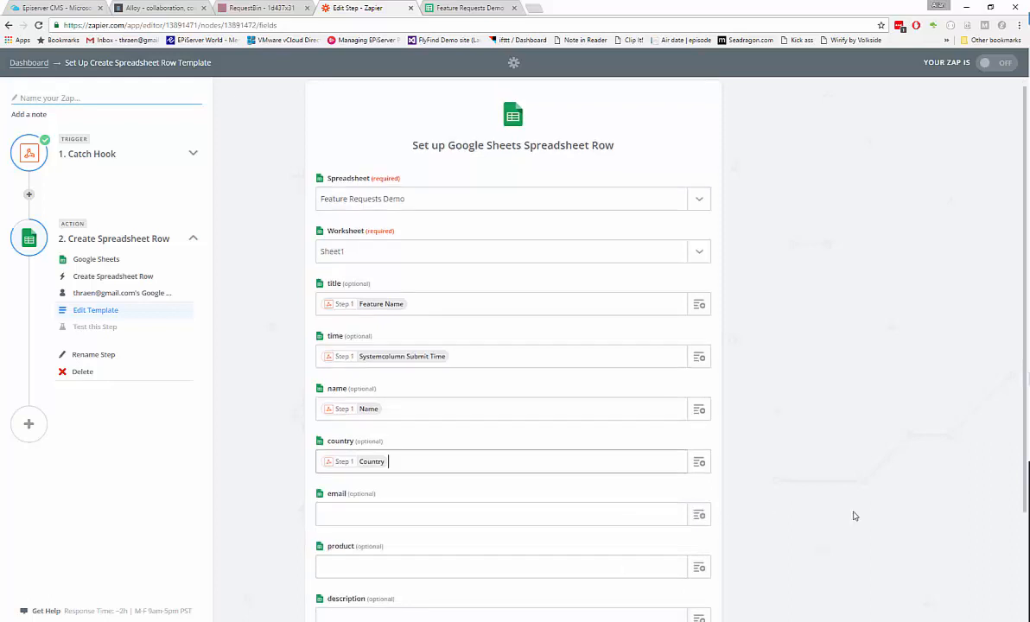
Step: Map the spreadsheet row's email column to the hook's Email field and the product column to Products
left_click(696, 471)
left_click(495, 545)
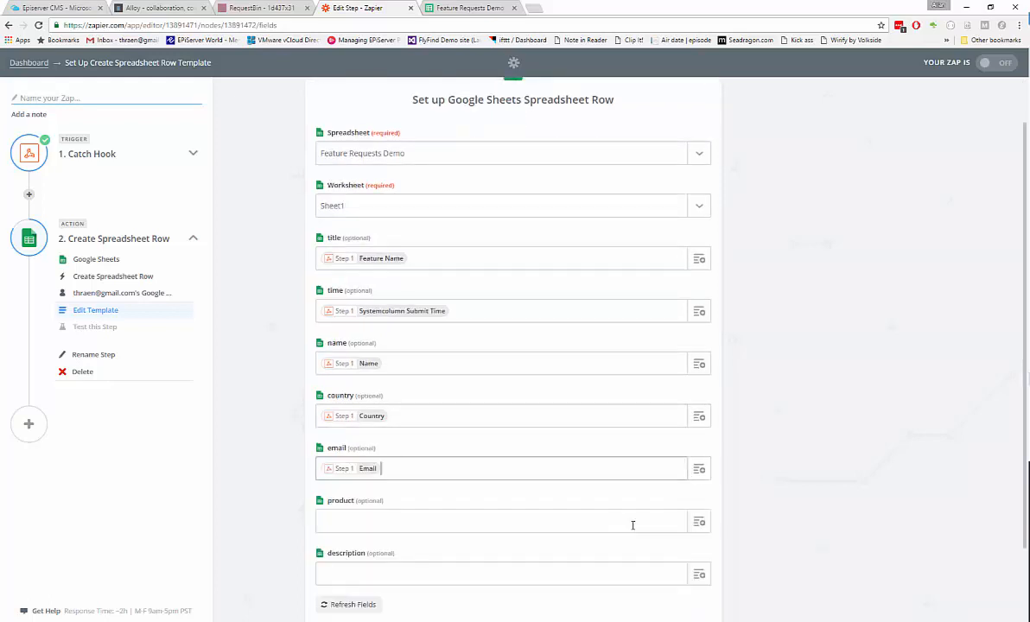
left_click(699, 521)
scroll(518, 578, "down", 5)
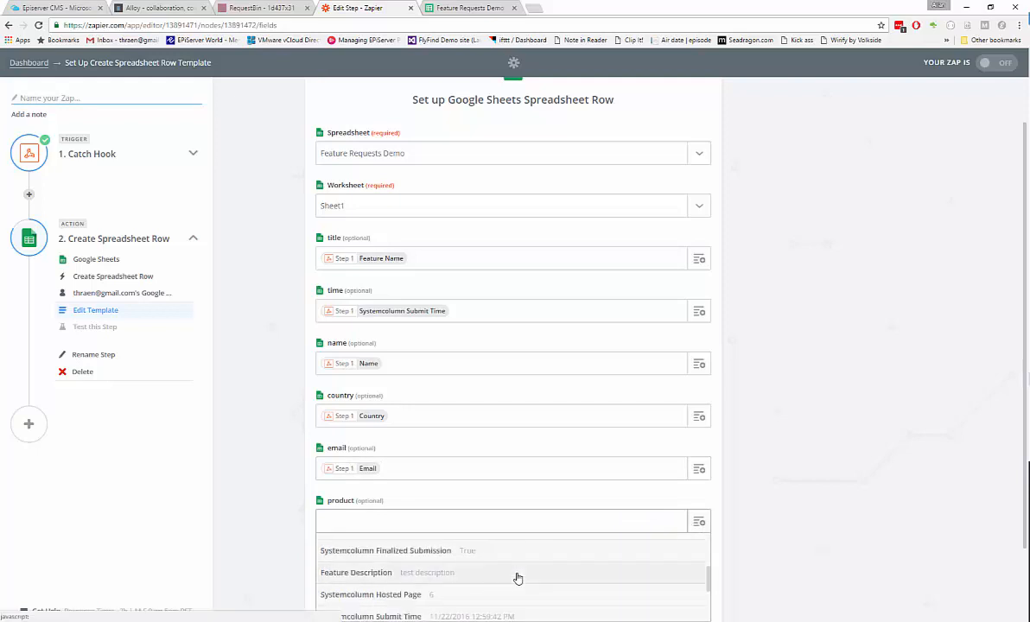
scroll(518, 578, "down", 2)
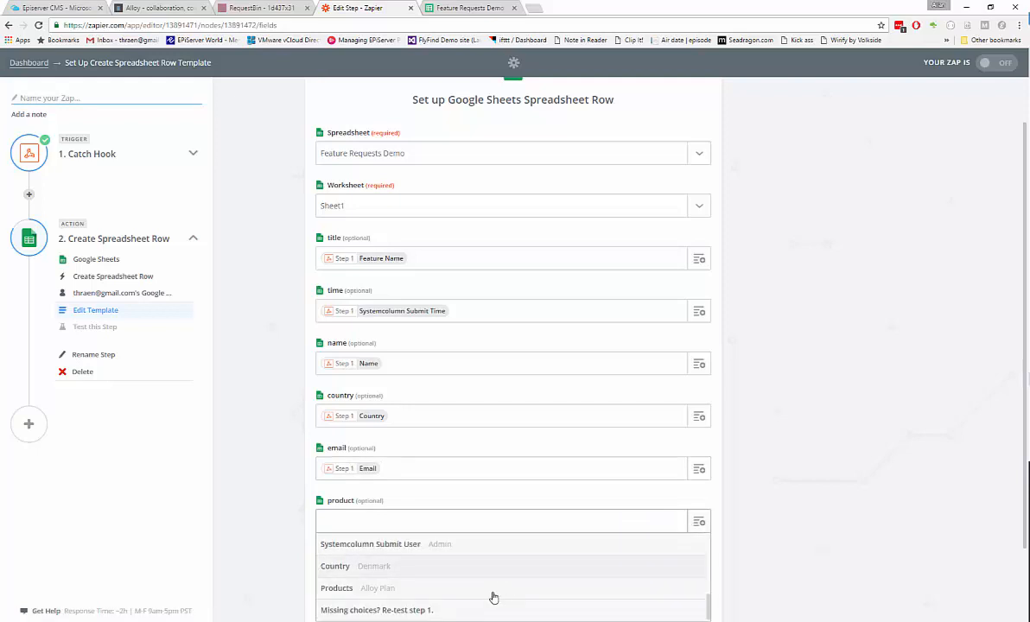
left_click(492, 596)
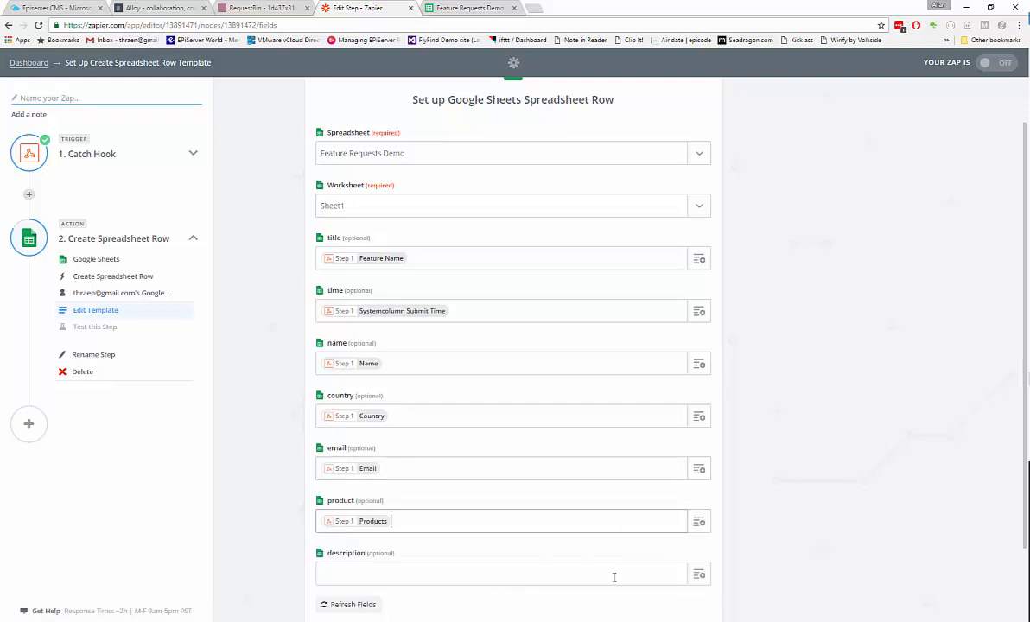
Step: Map the spreadsheet row's description column to the hook's Feature Description field
left_click(699, 574)
scroll(817, 575, "down", 1)
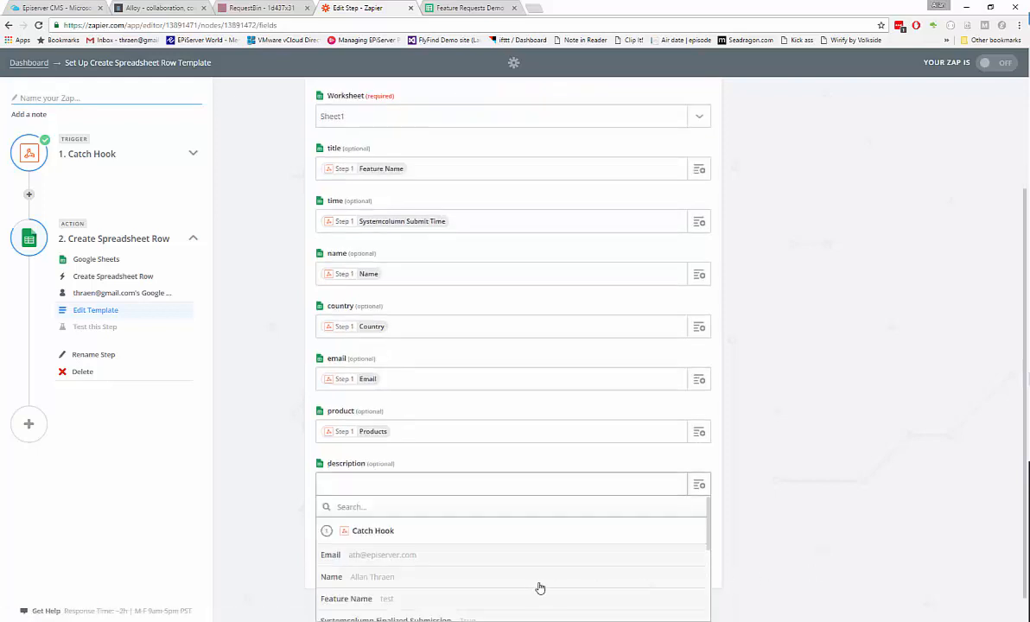
scroll(804, 548, "down", 1)
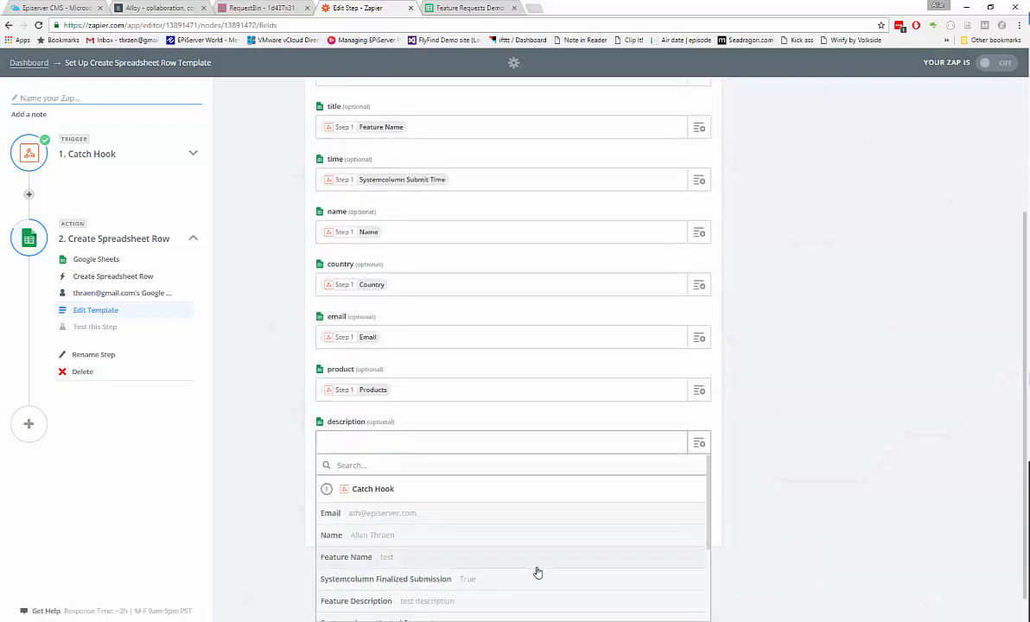
scroll(535, 572, "down", 2)
left_click(502, 558)
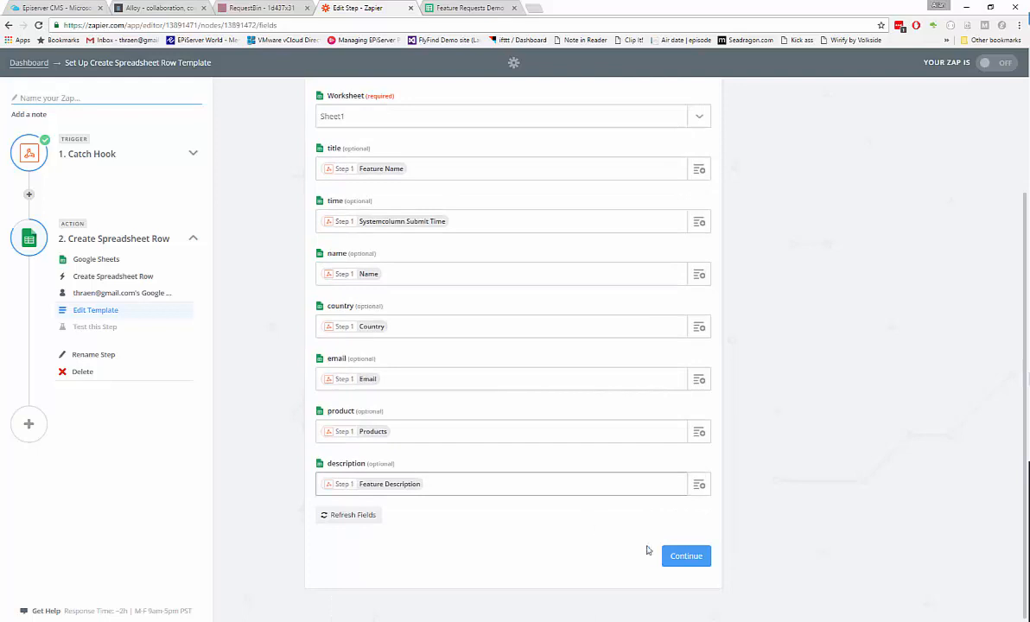
Step: Continue to the Google Sheets test, create the sample spreadsheet row, and finish the Zap's setup
left_click(682, 559)
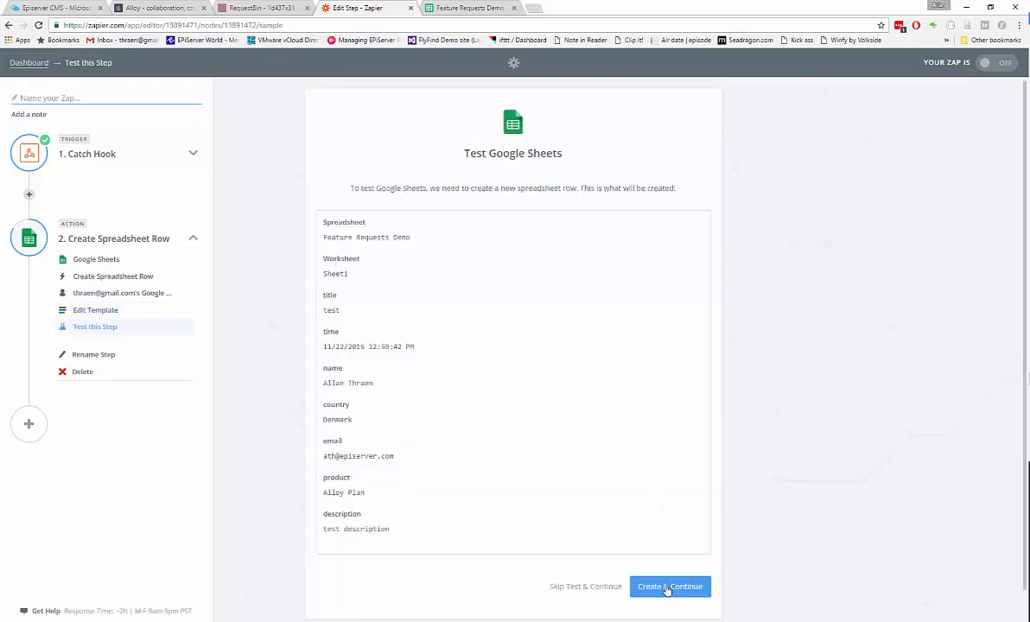
left_click(667, 588)
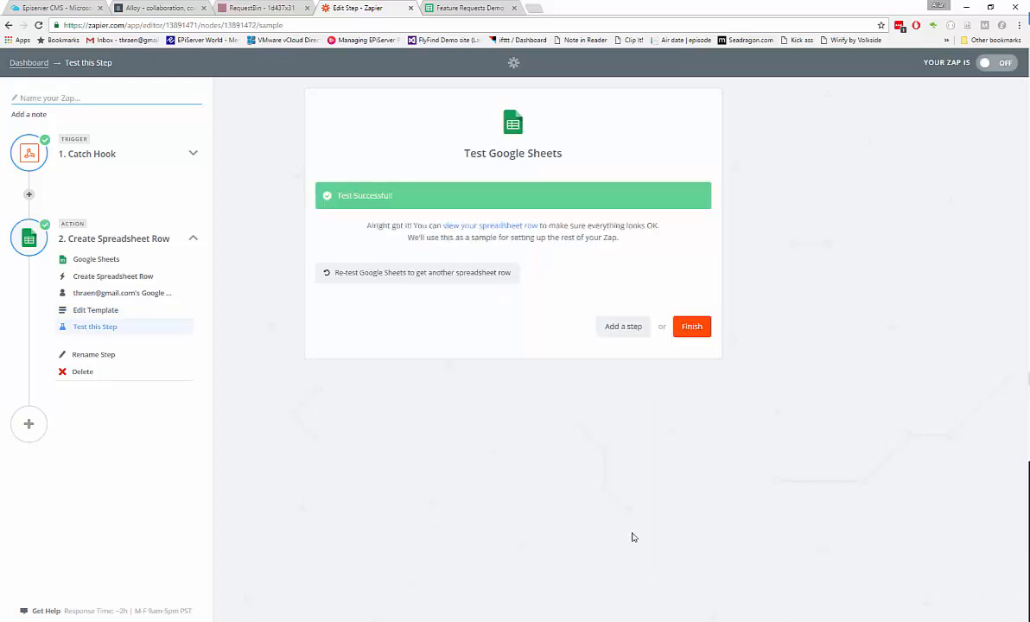
left_click(689, 330)
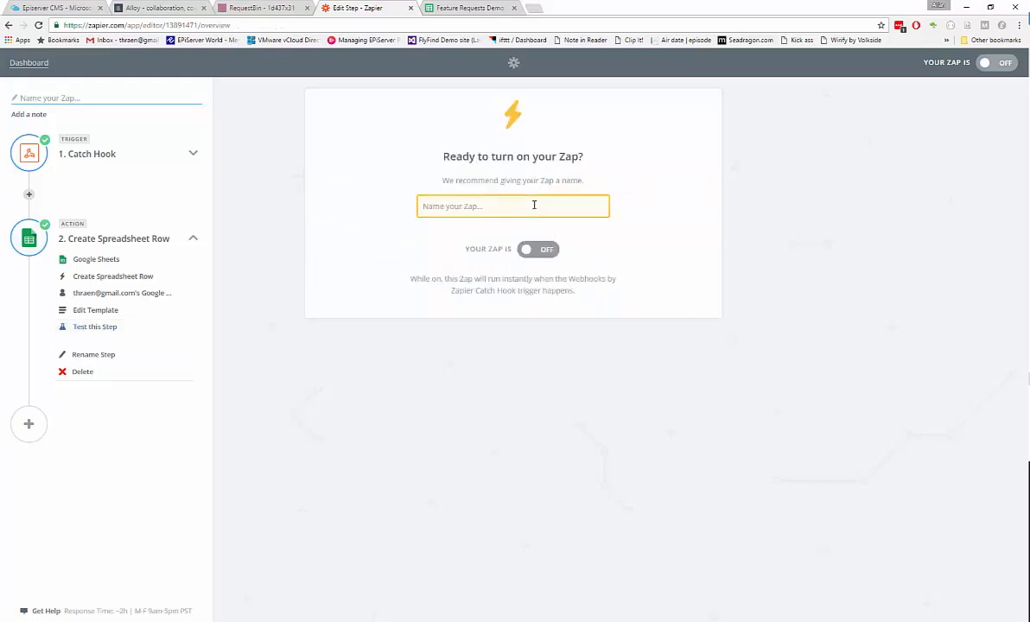
Step: Name the Zap "Collect feature requests" and turn it on
type("C")
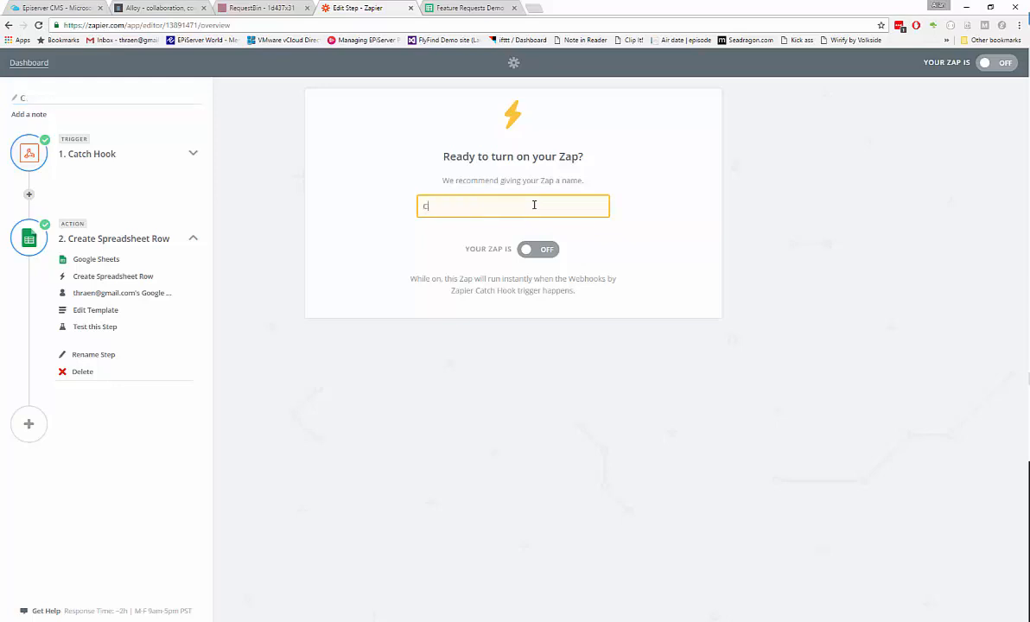
type("ollect feature reques")
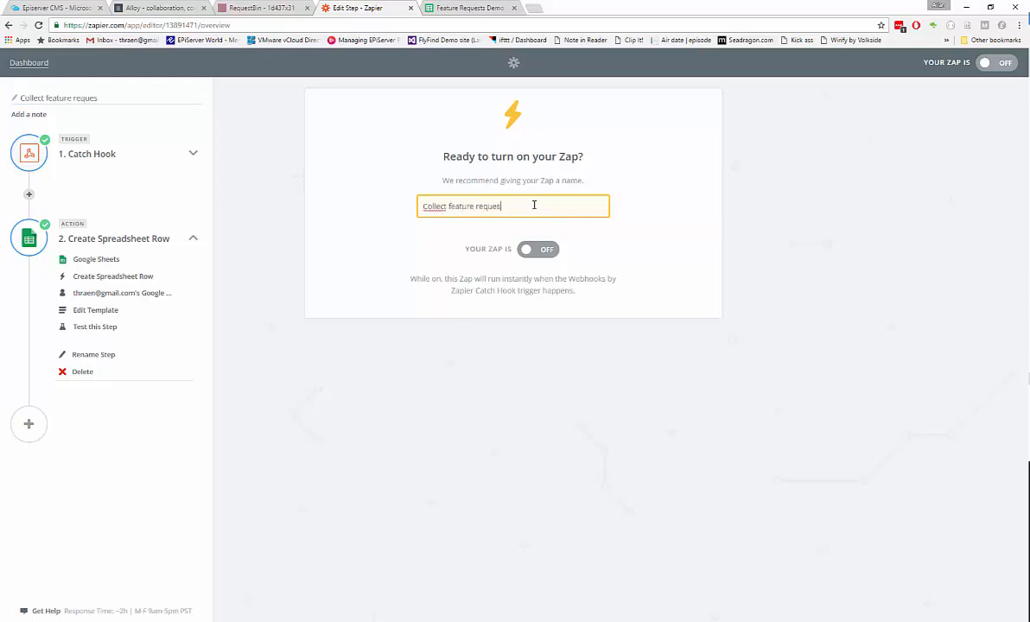
type("ts")
left_click(529, 248)
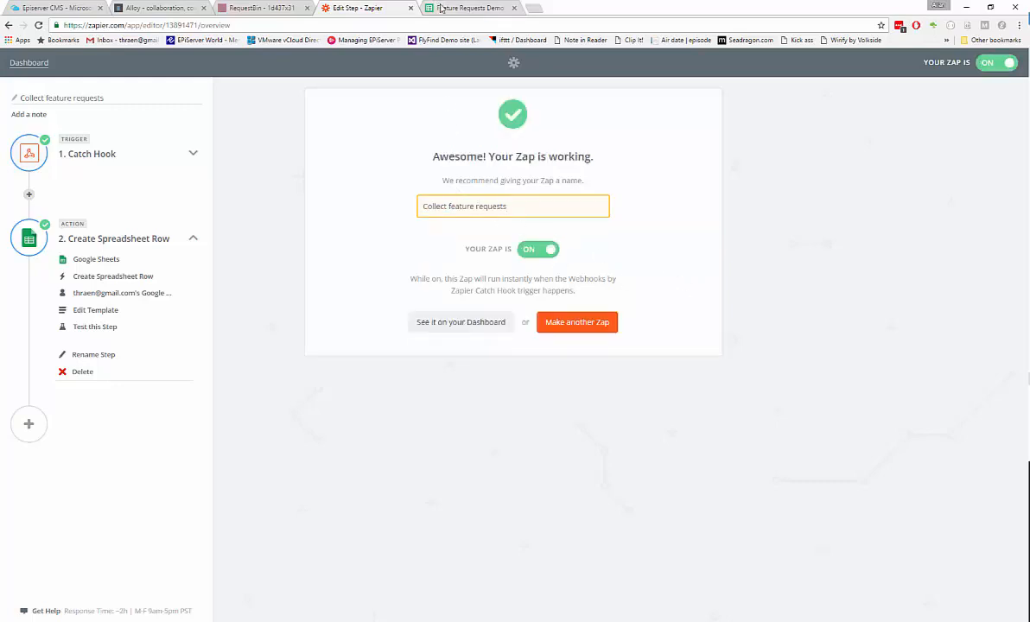
Step: Switch to the Feature Requests Demo spreadsheet and delete row 2 containing Zapier's access note
left_click(467, 8)
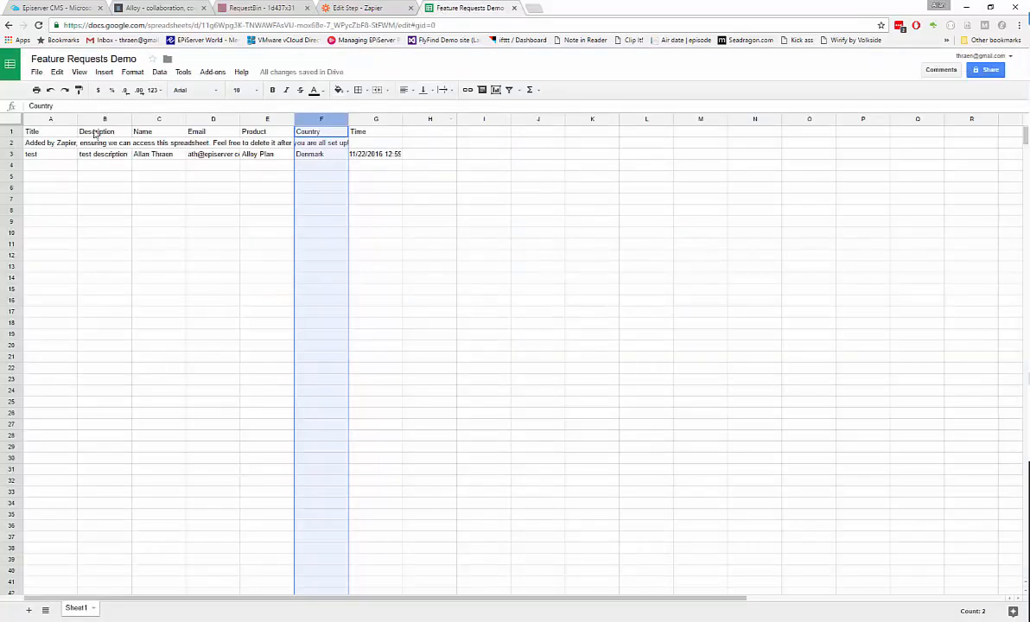
left_click(13, 145)
key("Delete")
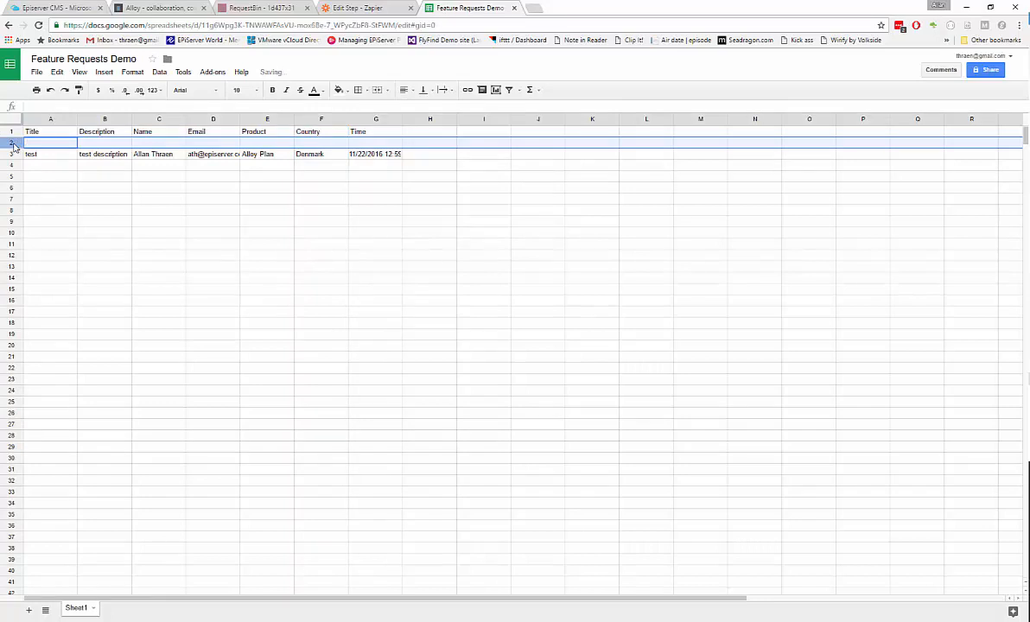
right_click(13, 143)
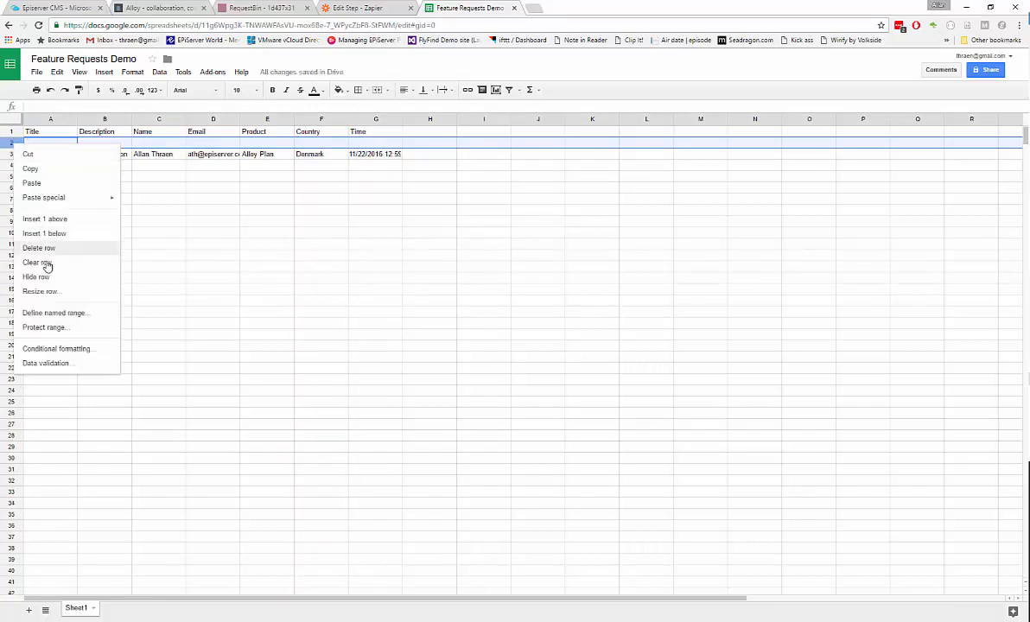
left_click(43, 249)
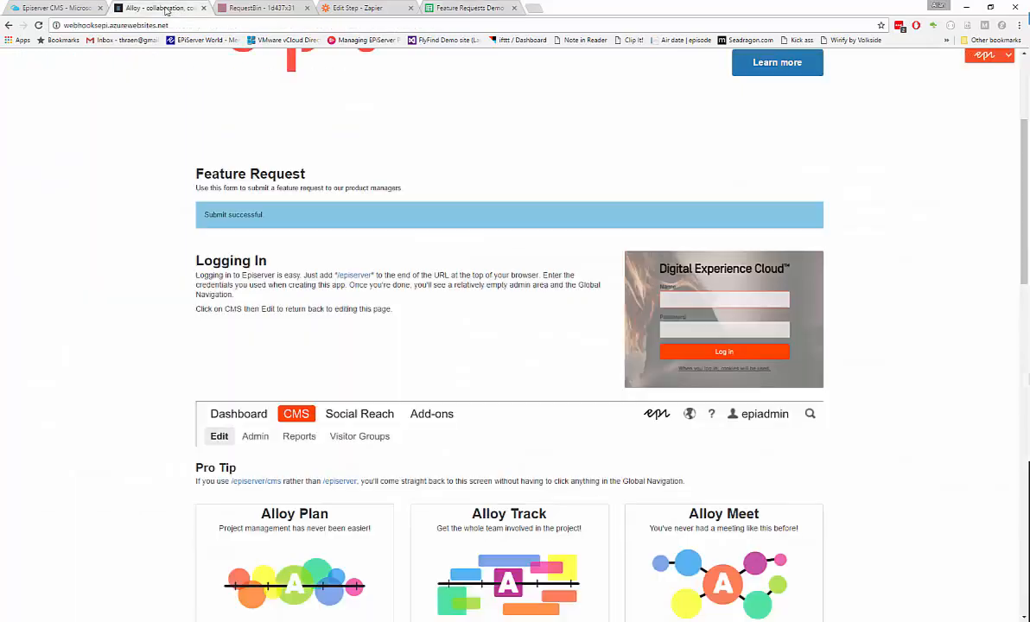
Step: Reload the Alloy site's Feature Request form and enter name "Make Plan better at planning" and description "Try to enhance the planning functionality"
left_click(160, 8)
left_click(39, 27)
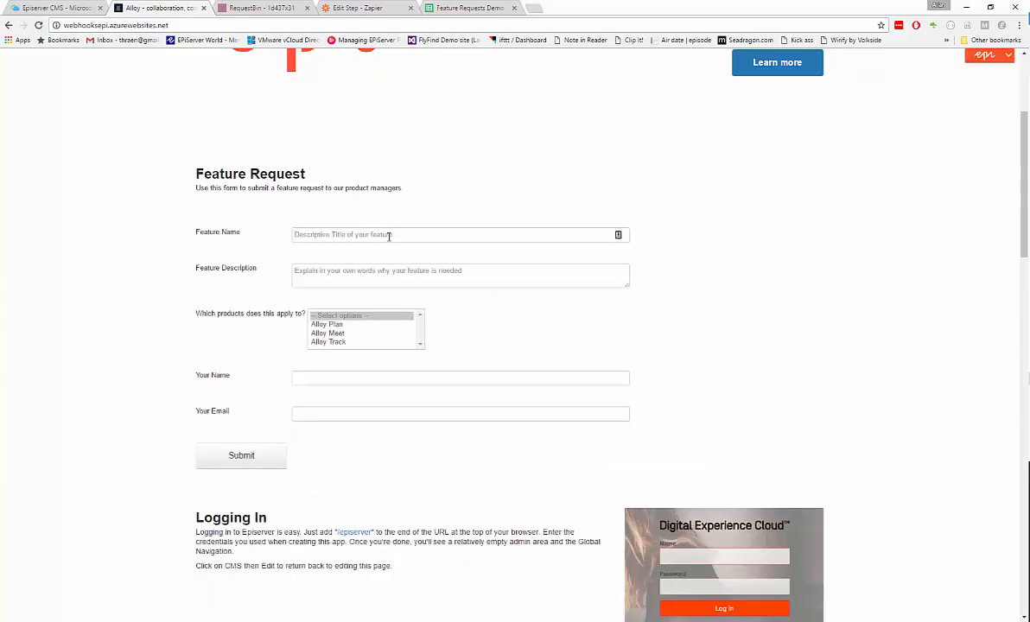
left_click(390, 236)
type("Make Plan better at planning")
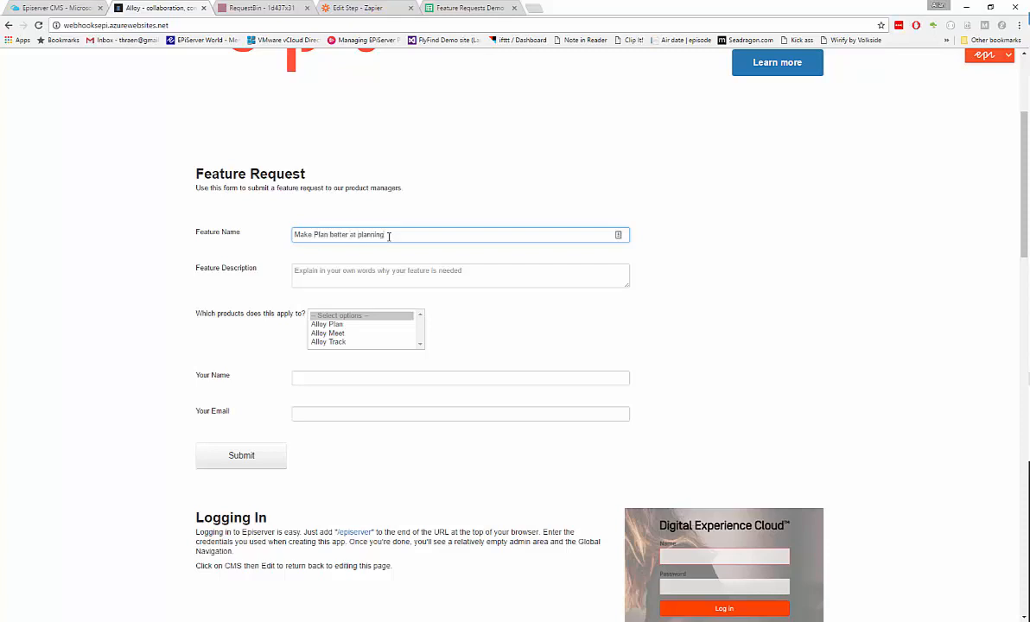
key("Tab")
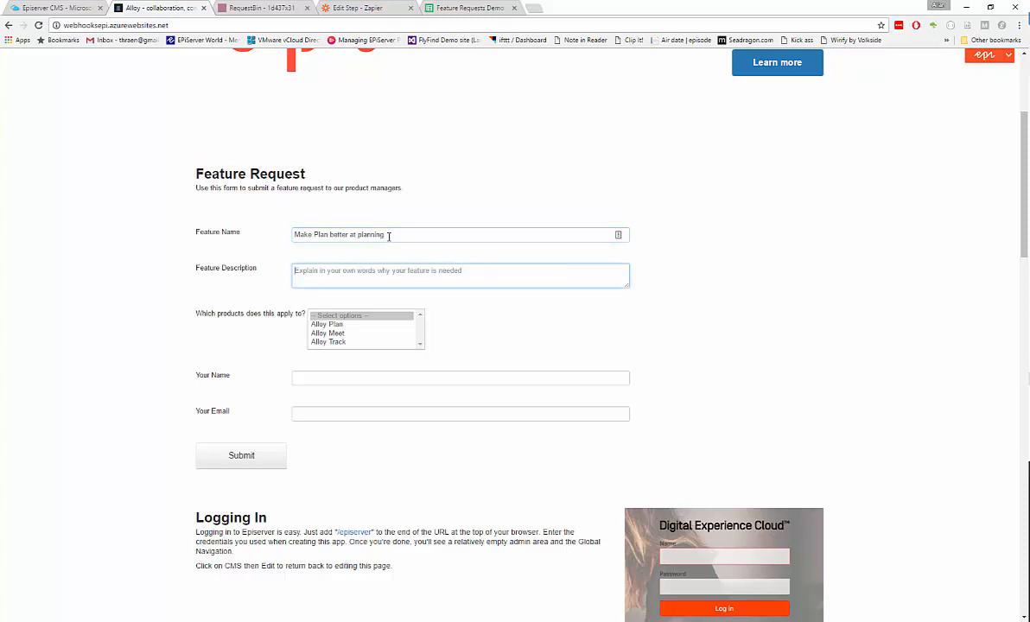
type("T")
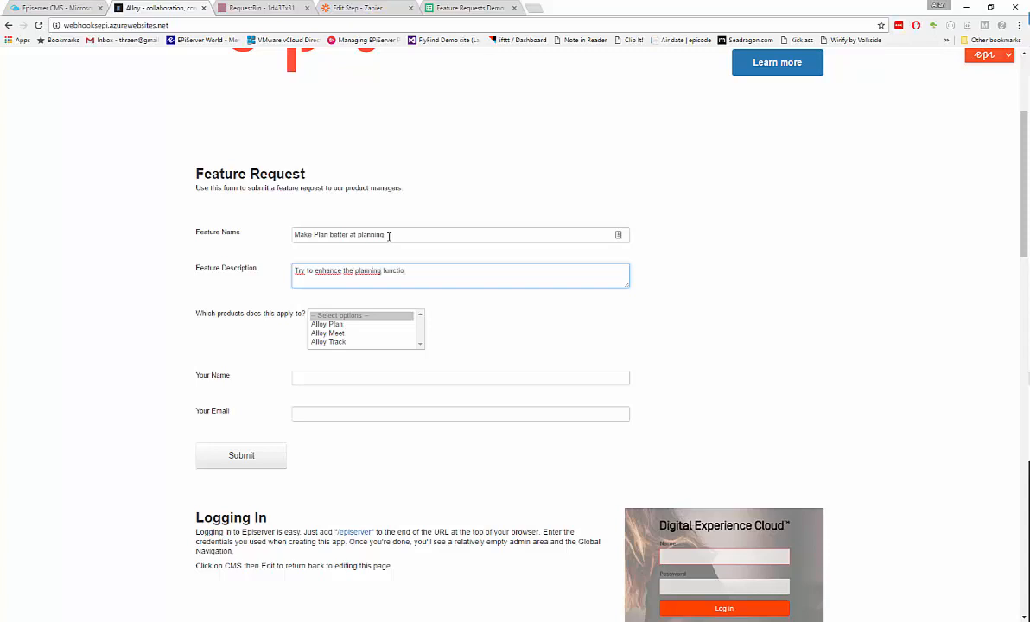
Step: Select Alloy Plan as the product, fill in the requester's name and email from the autofill suggestion, and submit the form
left_click(337, 325)
left_click(340, 380)
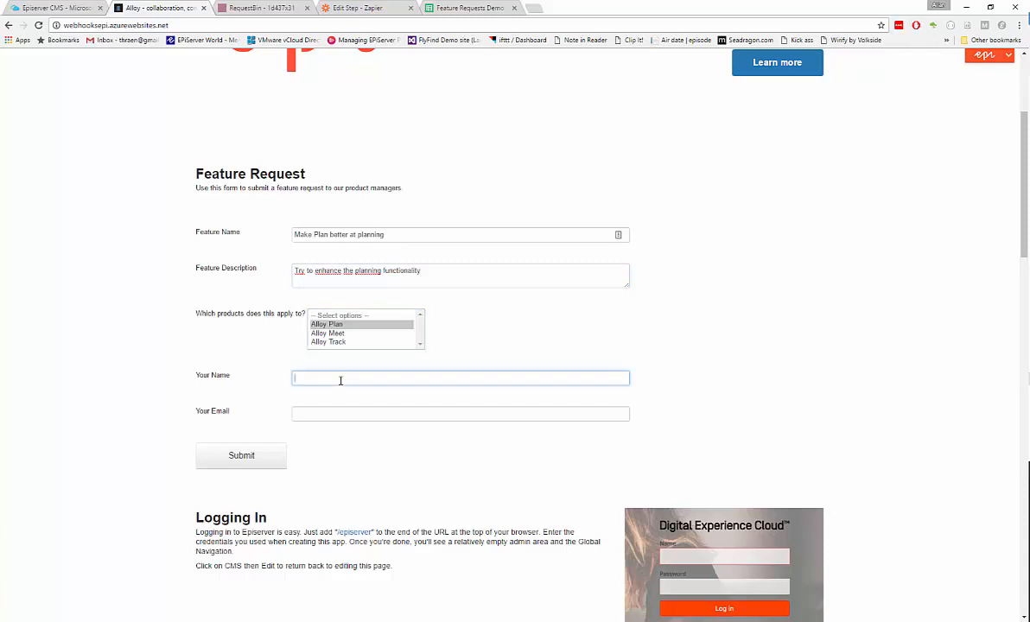
type("A")
key("Down")
key("Return")
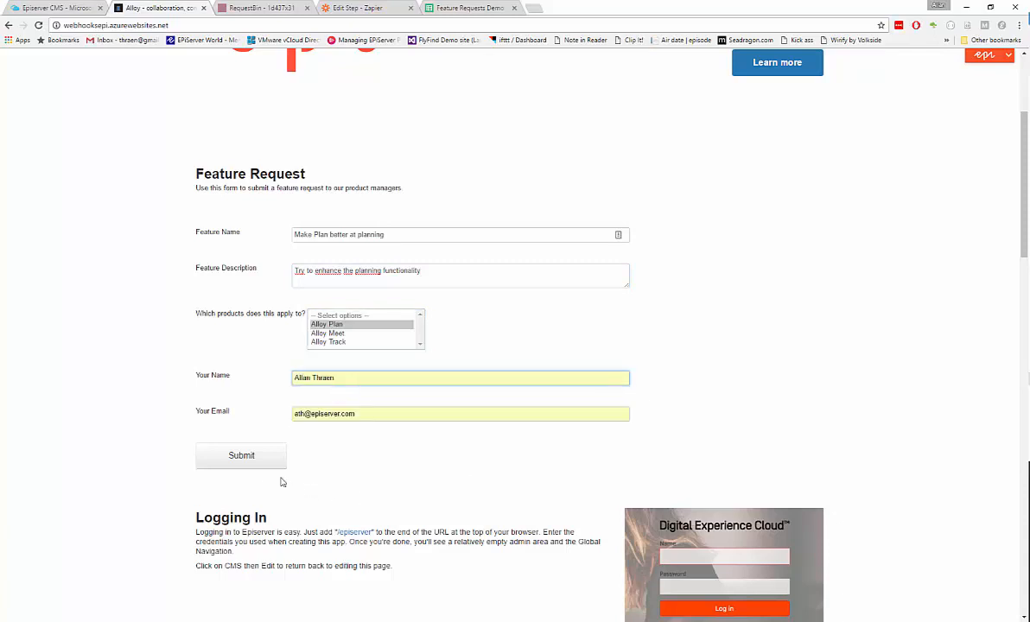
left_click(242, 457)
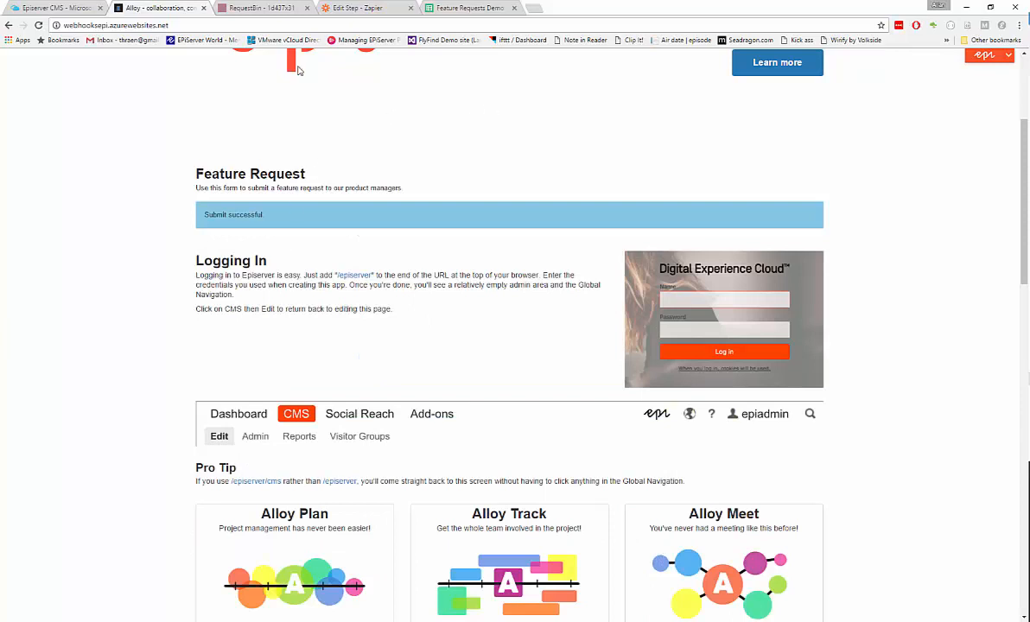
Step: Return to the Feature Requests Demo spreadsheet and widen the Title, Description, Email and Time columns to fit their contents
left_click(460, 8)
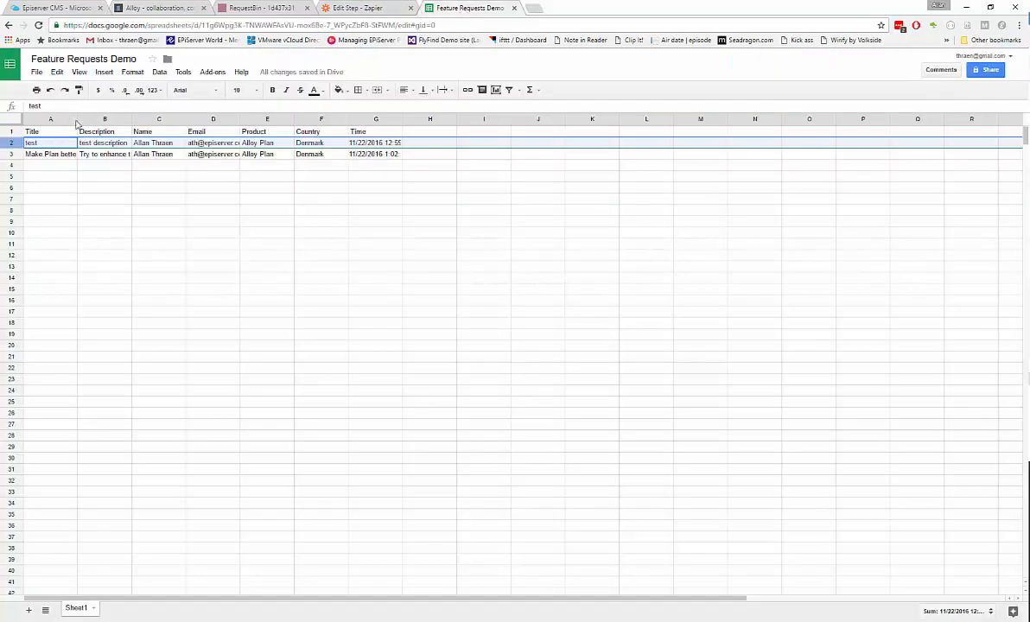
left_click_drag(76, 118, 289, 119)
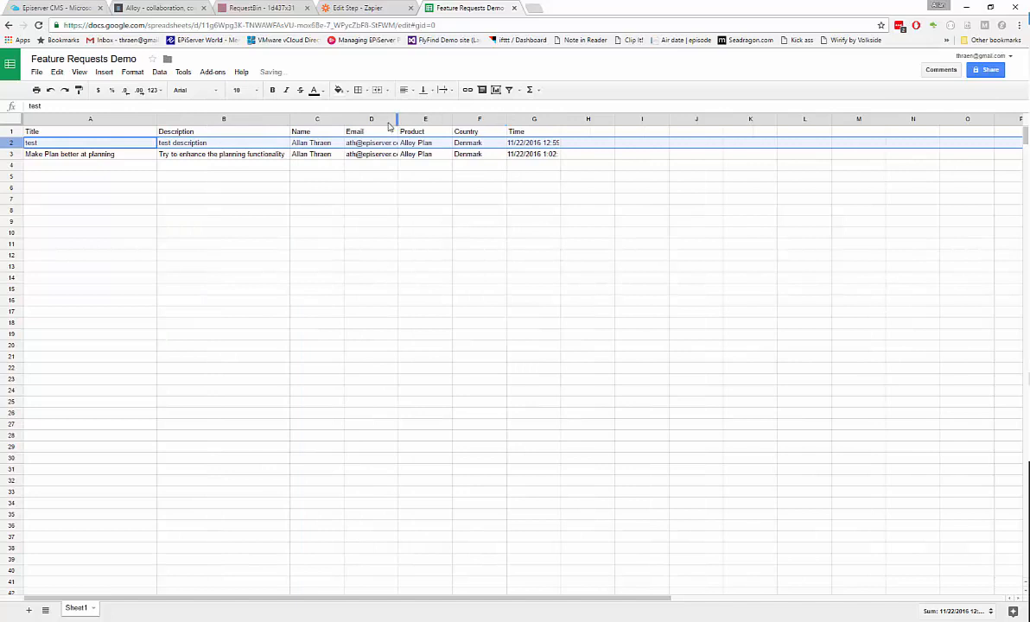
left_click_drag(398, 119, 441, 119)
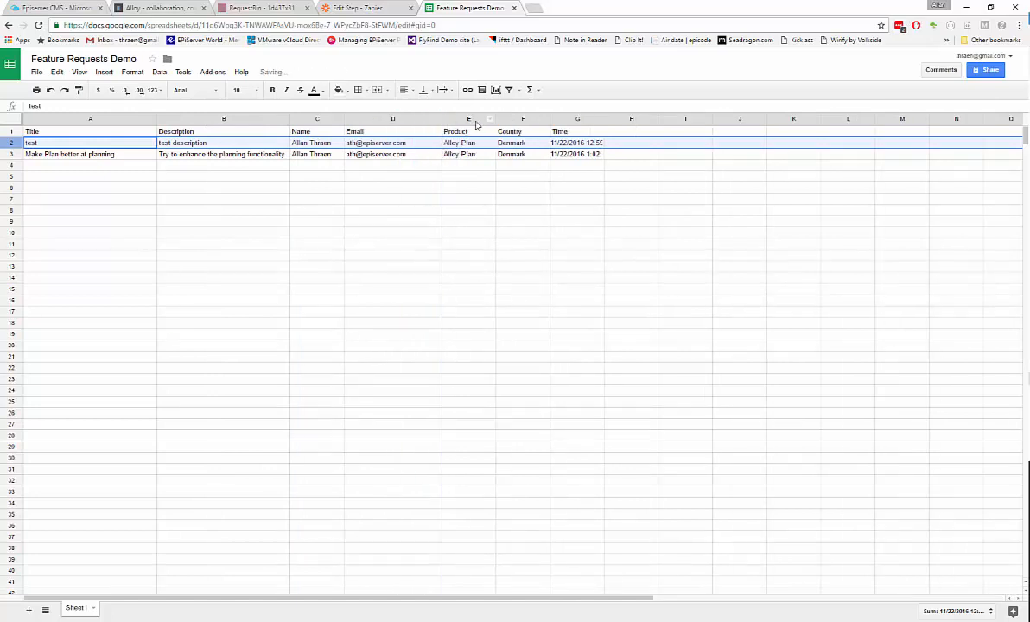
left_click_drag(604, 118, 647, 119)
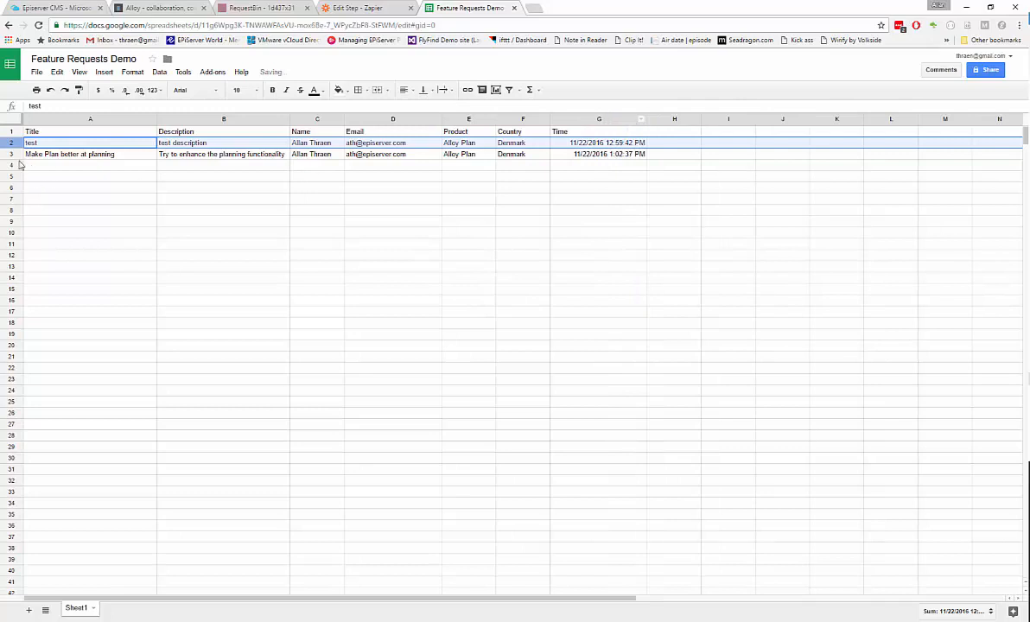